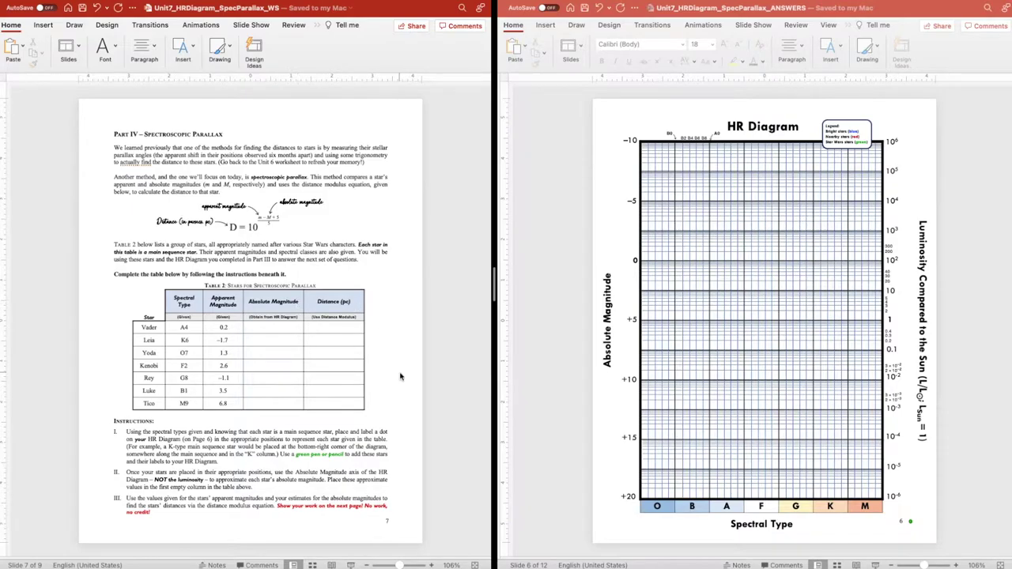
# - Zoom the worksheet in on the star table, then back out to the full page
pyautogui.click(409, 565)
pyautogui.scroll(2, 87, 359)
pyautogui.hscroll(-2, 102, 360)
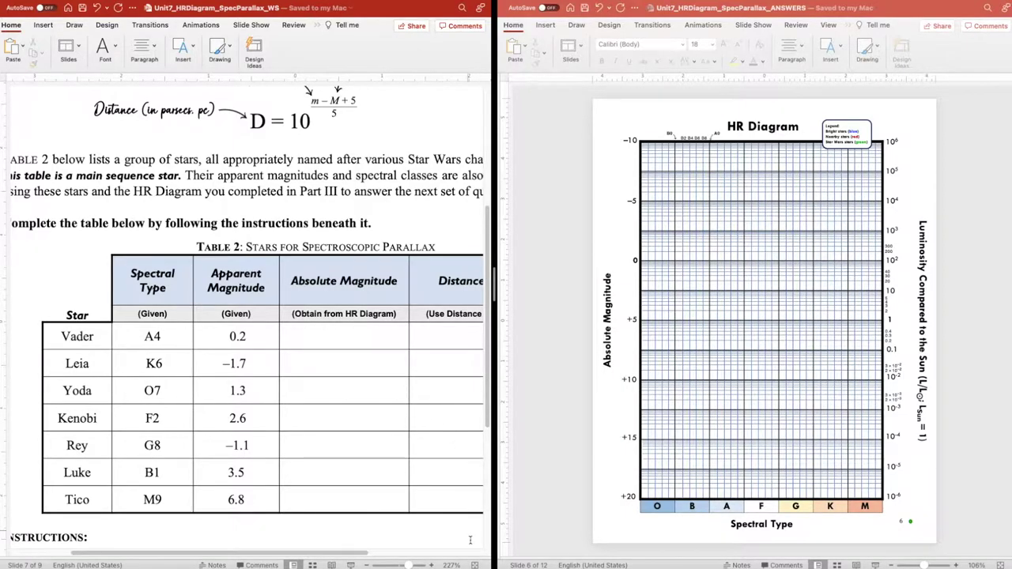
pyautogui.click(475, 564)
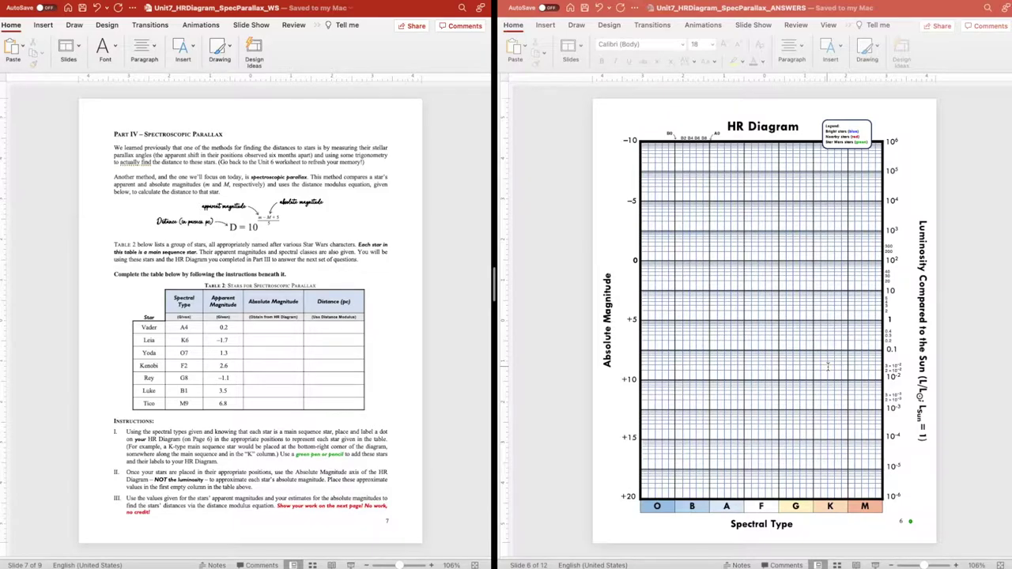
# - Switch to the answers presentation and select the HR diagram picture on slide 7
pyautogui.click(972, 478)
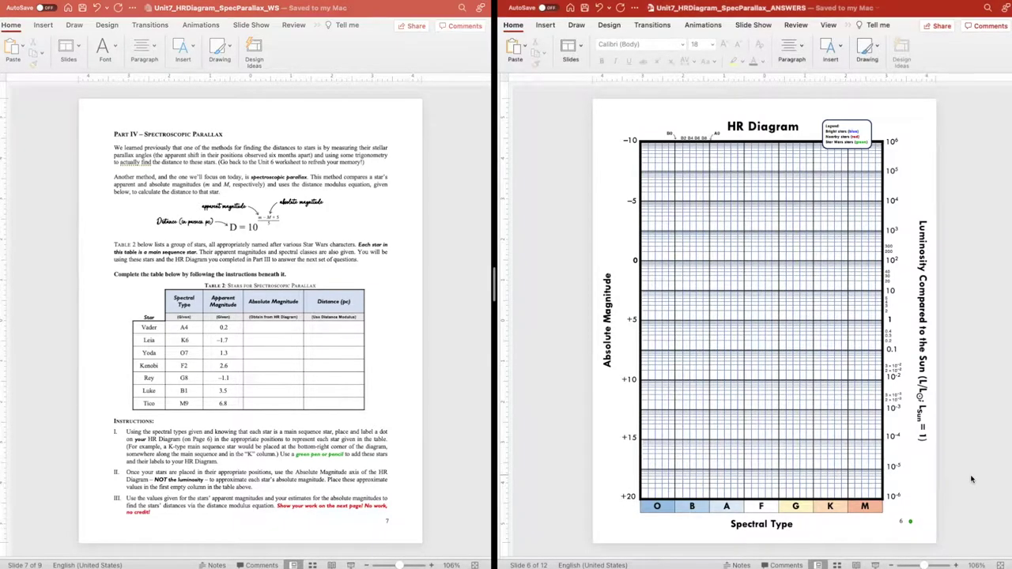
pyautogui.press('Down')
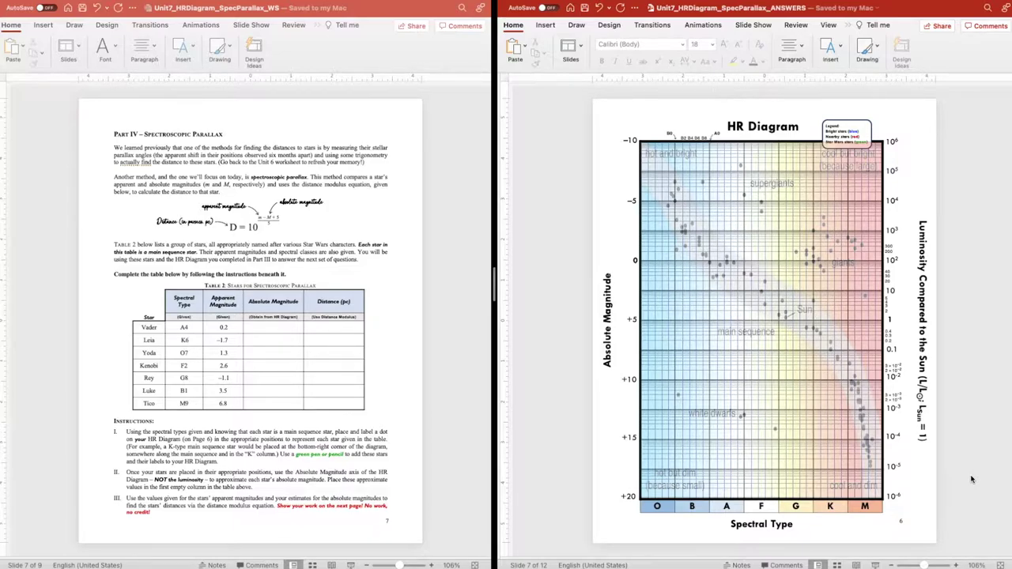
pyautogui.click(797, 259)
# - Recolour the HR diagram picture to grayscale with Saturation 0%
pyautogui.click(852, 4)
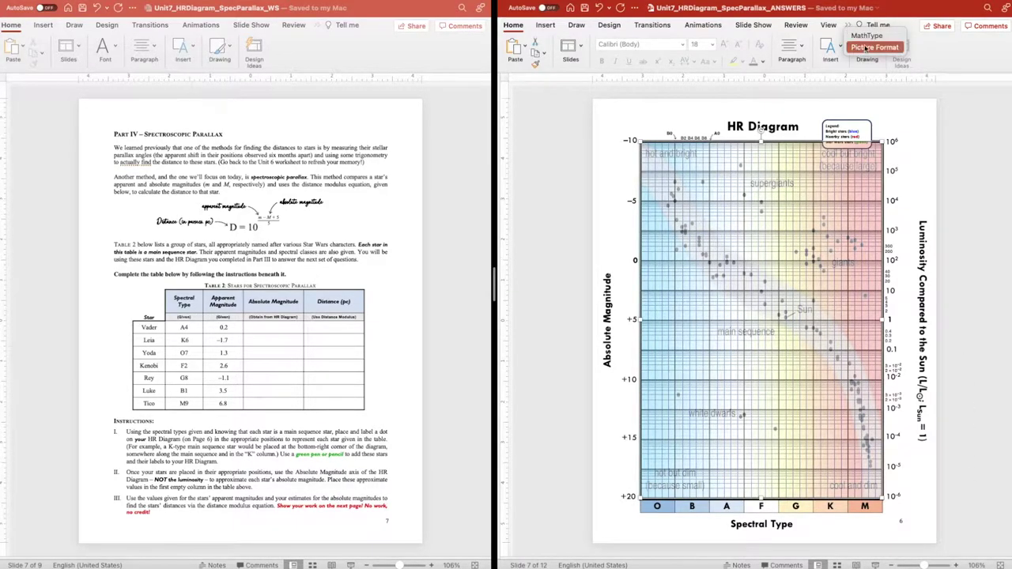
pyautogui.click(870, 48)
pyautogui.click(593, 49)
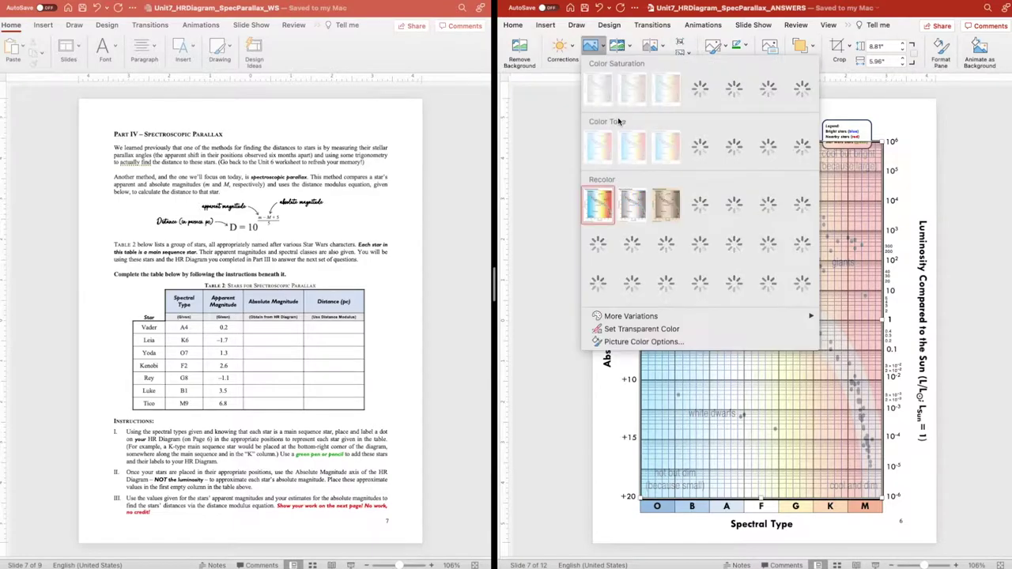
pyautogui.click(602, 97)
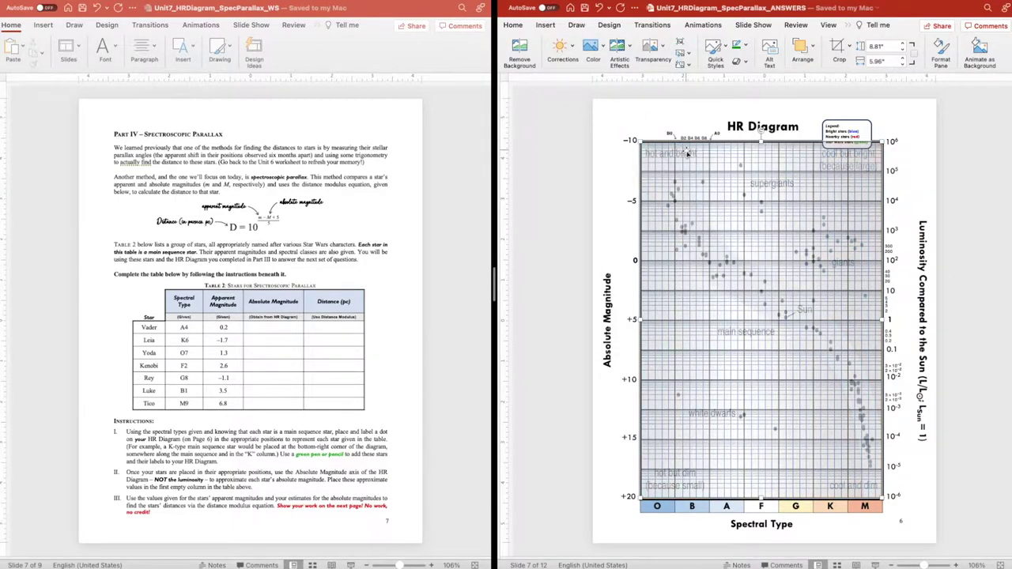
pyautogui.click(593, 47)
pyautogui.click(732, 207)
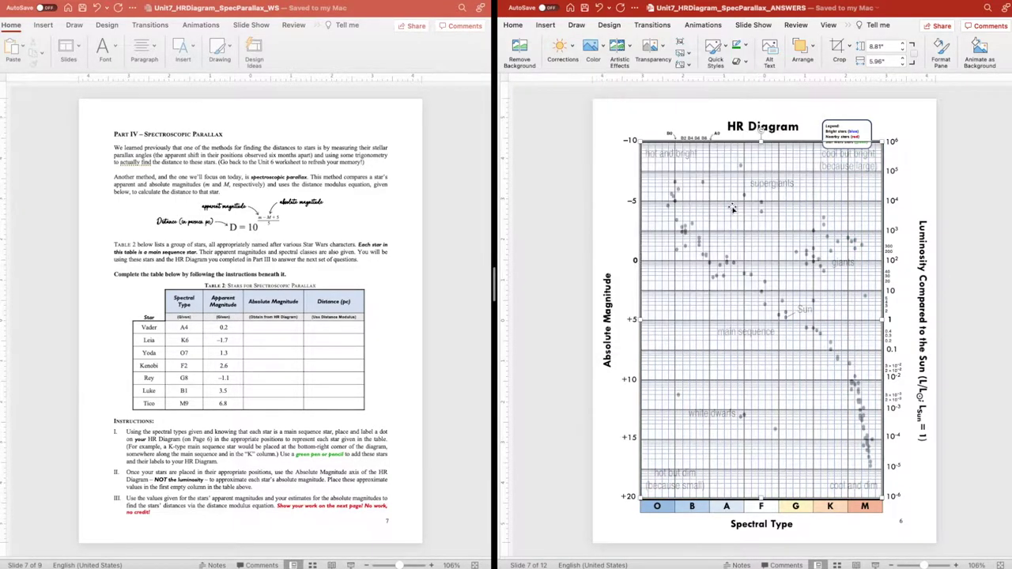
pyautogui.click(953, 248)
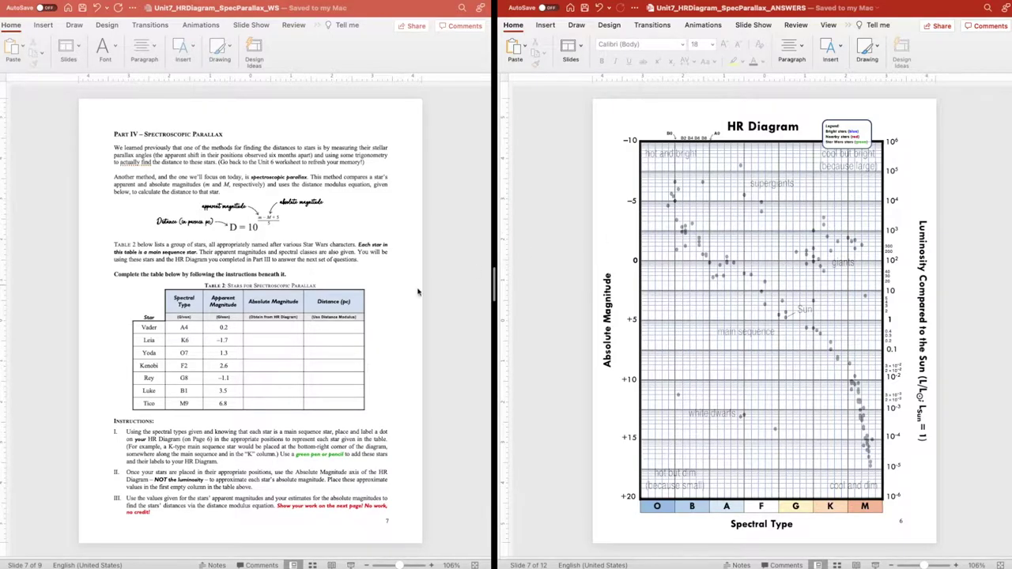
pyautogui.moveTo(399, 565); pyautogui.dragTo(404, 565)
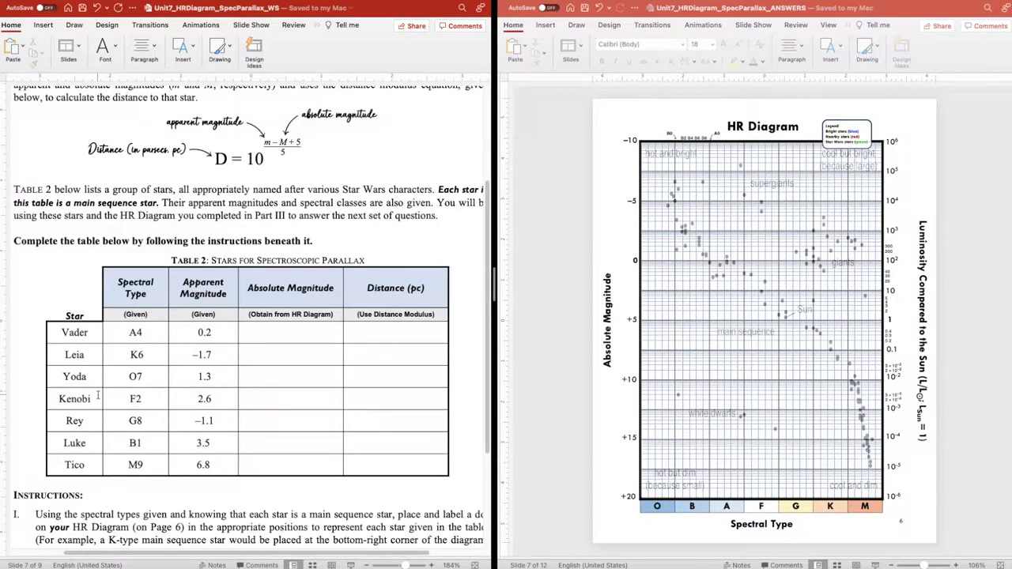
pyautogui.moveTo(60, 332); pyautogui.dragTo(89, 466)
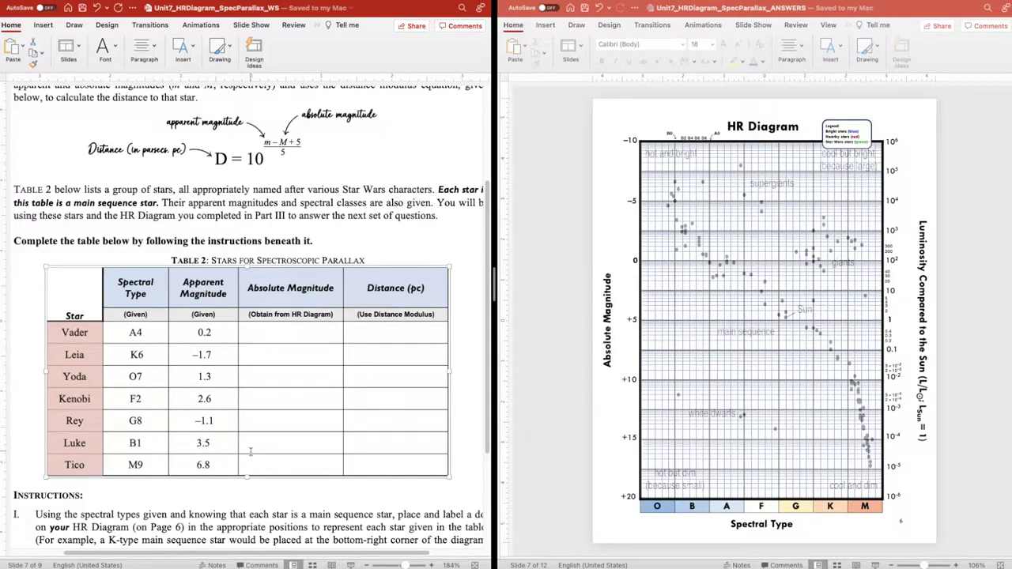
pyautogui.click(151, 336)
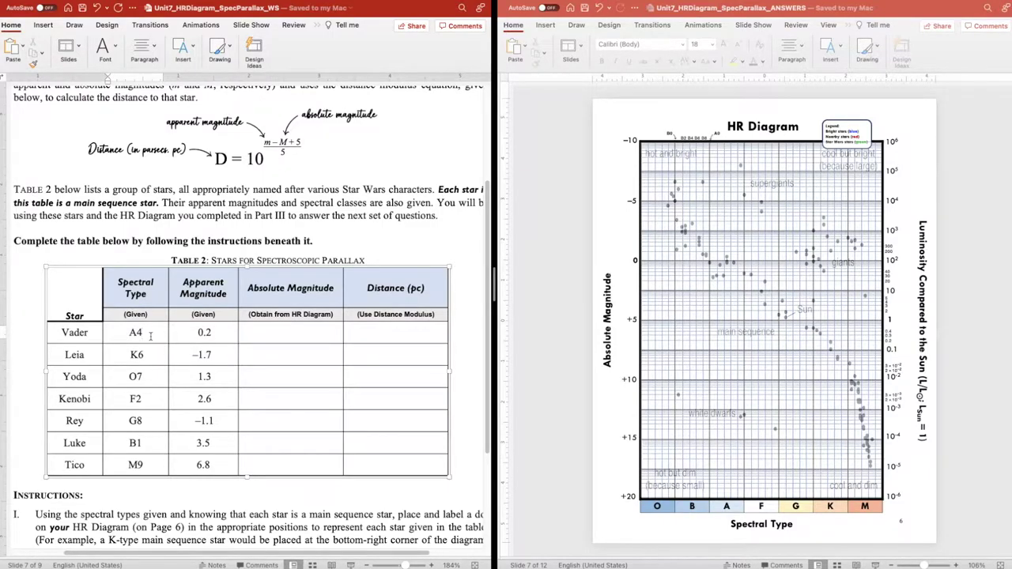
pyautogui.moveTo(127, 282); pyautogui.dragTo(149, 475)
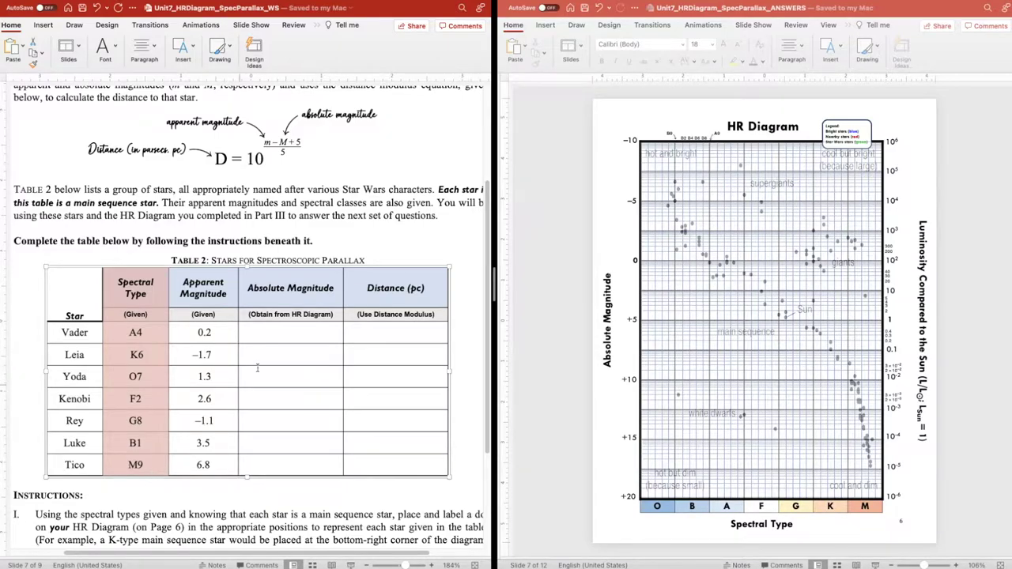
pyautogui.click(465, 457)
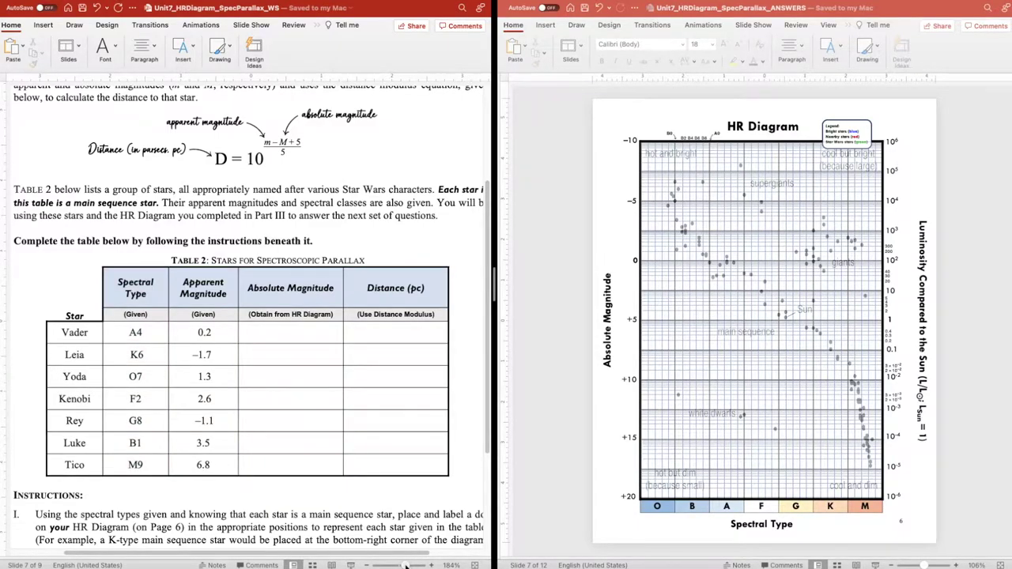
pyautogui.moveTo(405, 566); pyautogui.dragTo(403, 566)
pyautogui.moveTo(425, 197); pyautogui.dragTo(166, 210)
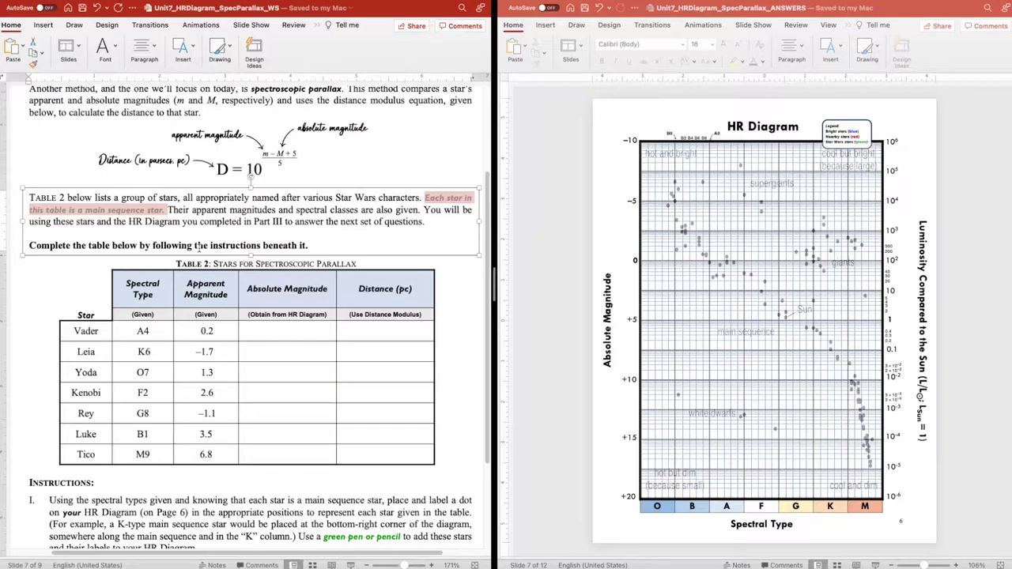
pyautogui.moveTo(74, 331); pyautogui.dragTo(105, 456)
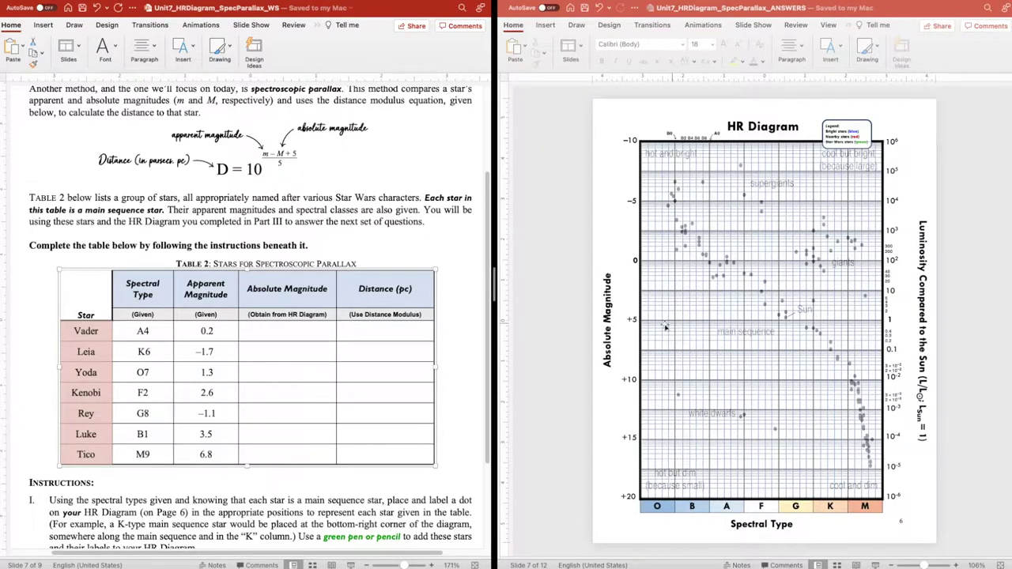
pyautogui.click(152, 328)
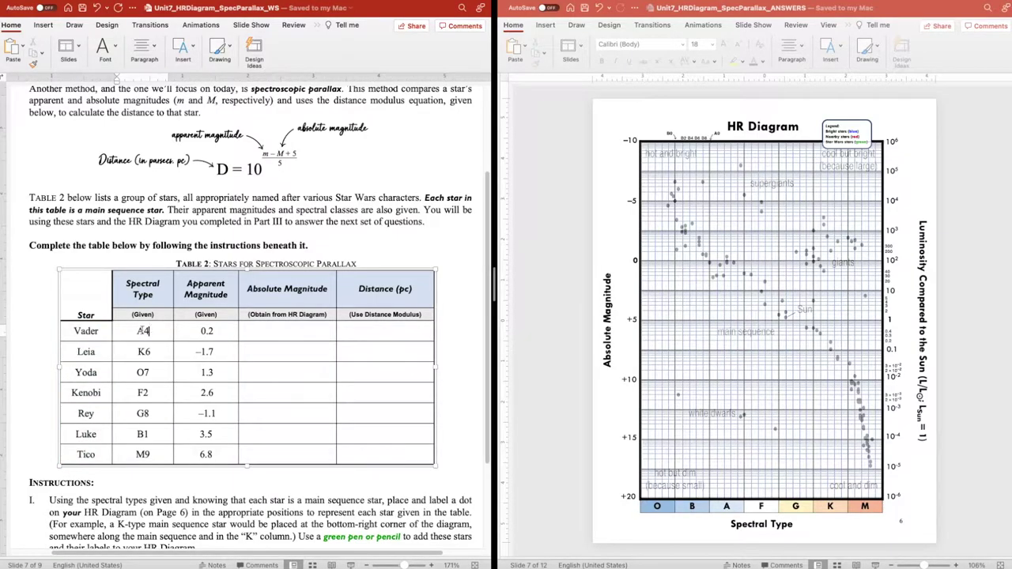
pyautogui.moveTo(151, 329); pyautogui.dragTo(149, 453)
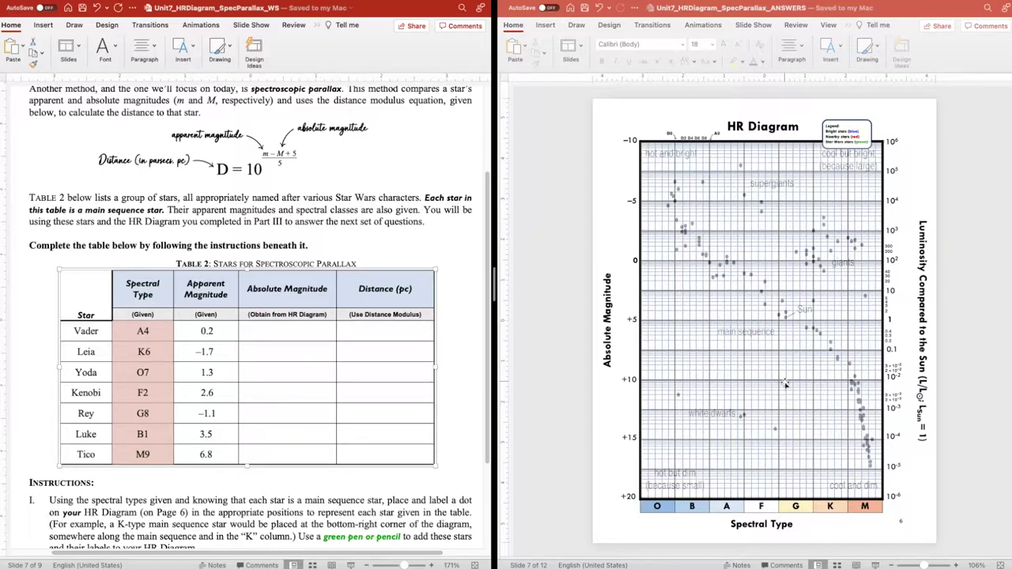
pyautogui.click(159, 332)
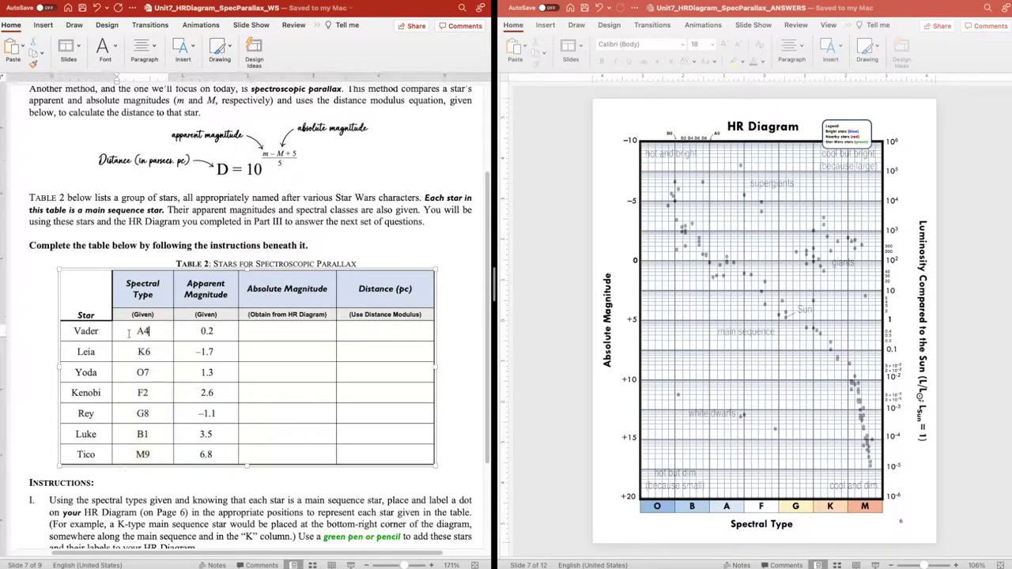
pyautogui.moveTo(73, 331); pyautogui.dragTo(106, 331)
pyautogui.doubleClick(143, 332)
pyautogui.click(163, 333)
pyautogui.click(958, 434)
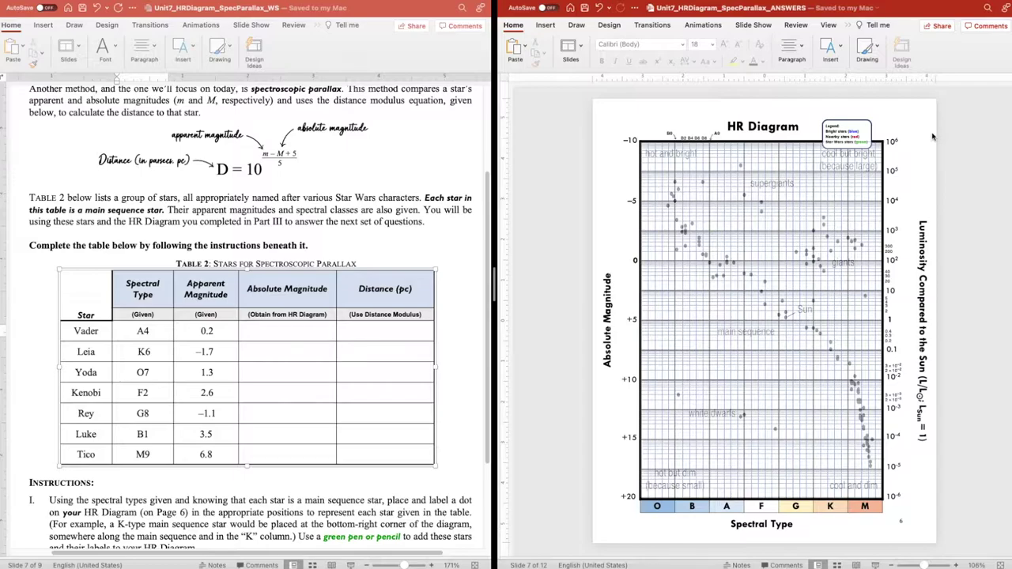
pyautogui.press('super+z')
# - Restore the plotted star points on the HR diagram with Redo
pyautogui.click(909, 522)
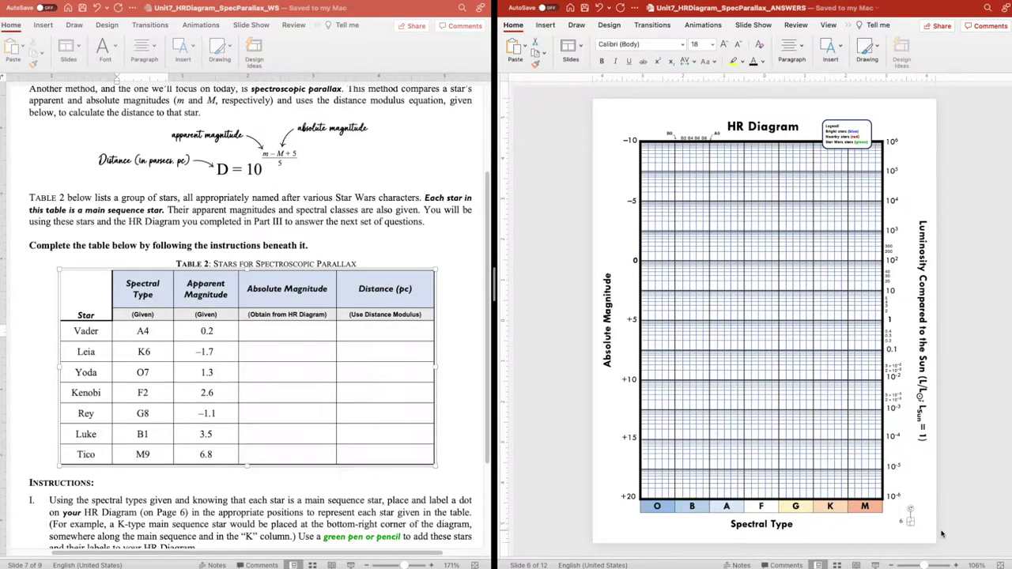
pyautogui.click(942, 535)
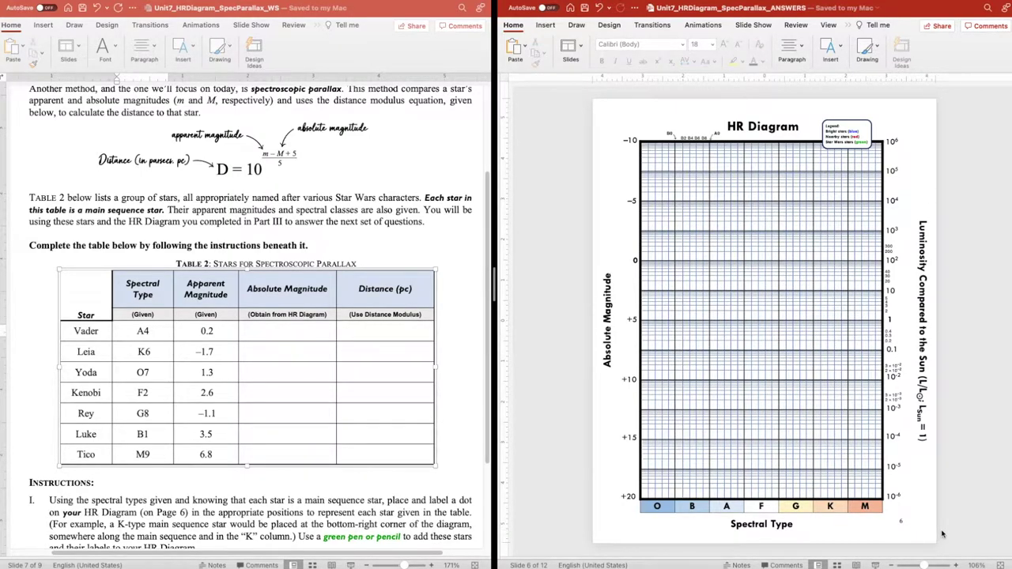
pyautogui.press('super+shift+z')
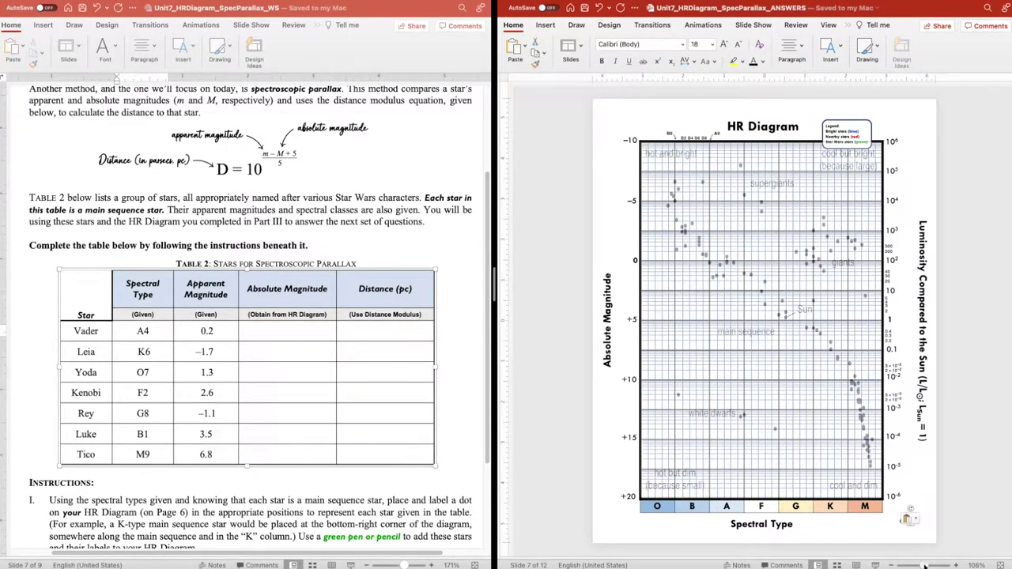
# - Zoom the slide to 179% and drag the small dot onto the main sequence's A column
pyautogui.moveTo(925, 566); pyautogui.dragTo(938, 566)
pyautogui.hscroll(-1, 663, 497)
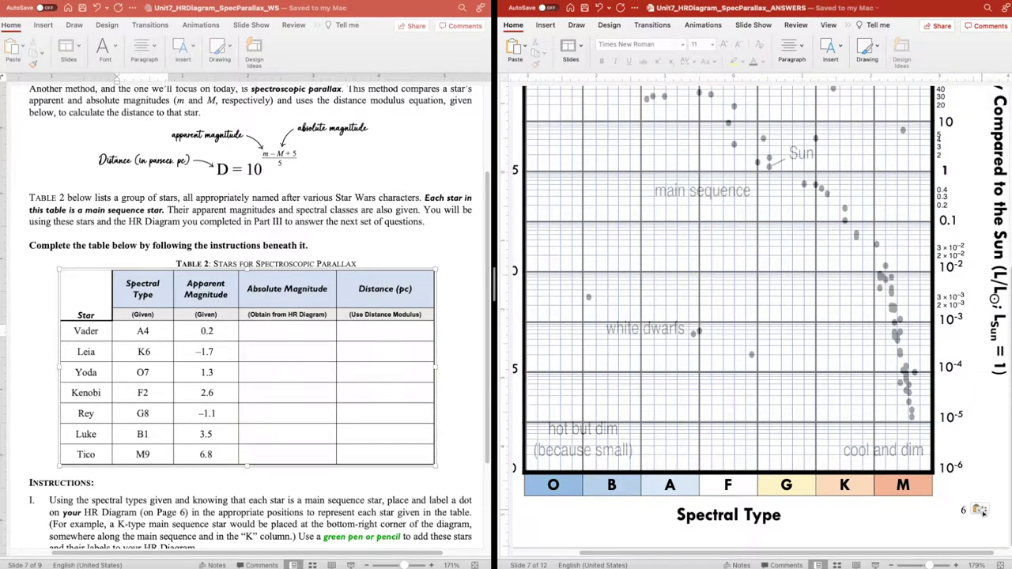
pyautogui.moveTo(980, 510); pyautogui.dragTo(668, 103)
pyautogui.scroll(3, 715, 187)
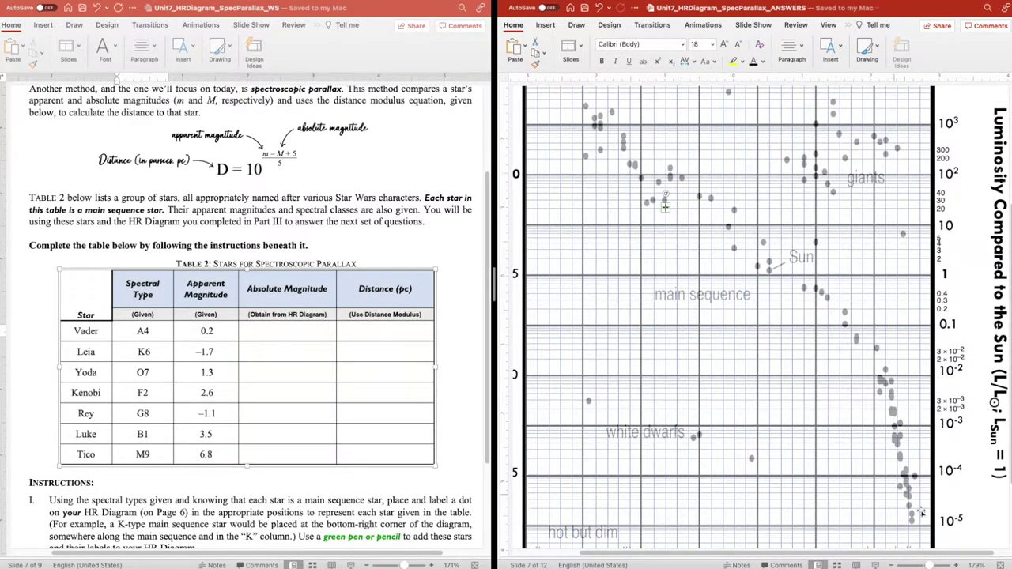
# - Zoom to 192% and nudge the green dot to Left 3.22", Top 4.47" in column A
pyautogui.moveTo(929, 565); pyautogui.dragTo(933, 565)
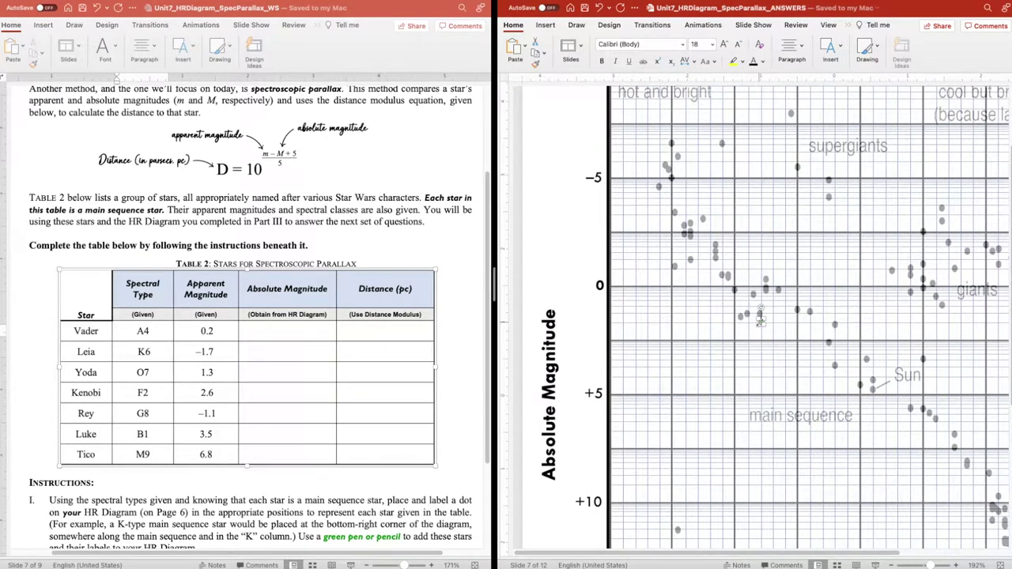
pyautogui.scroll(1, 760, 319)
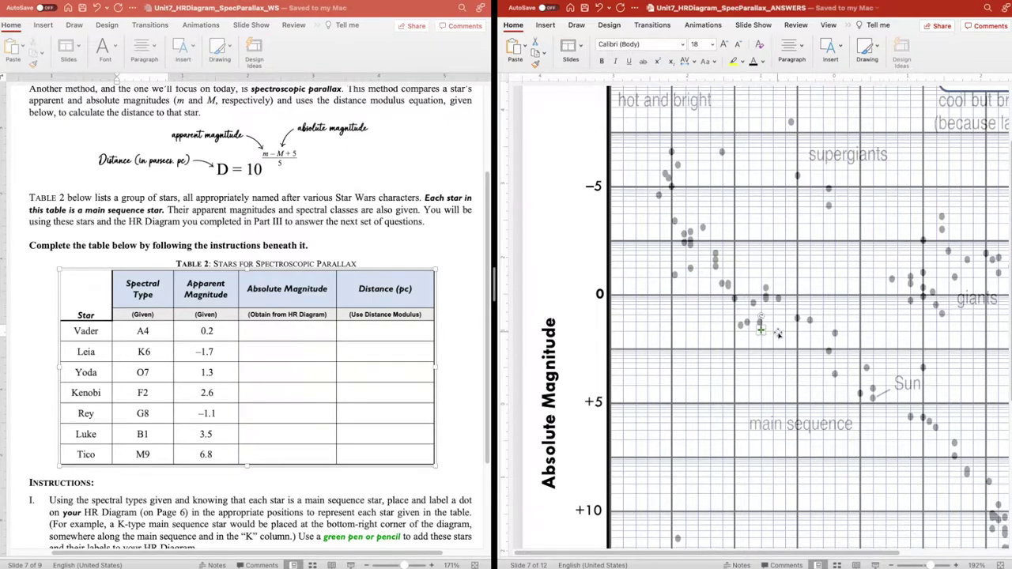
pyautogui.moveTo(761, 331); pyautogui.dragTo(761, 332)
# - Add a text box reading 'Vader' formatted in bold green
pyautogui.click(543, 267)
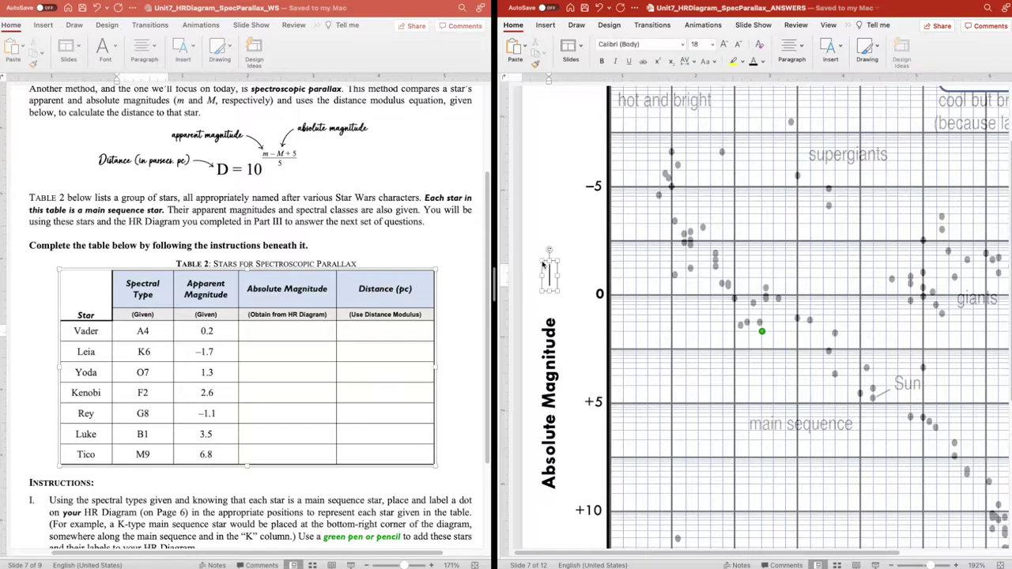
pyautogui.write('Vader')
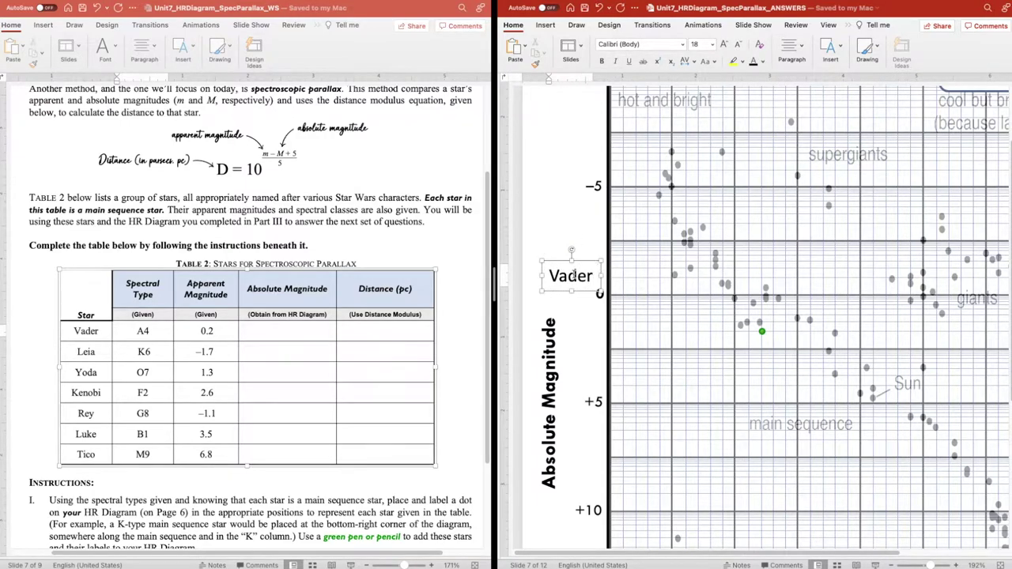
pyautogui.doubleClick(572, 276)
pyautogui.click(601, 61)
pyautogui.click(762, 62)
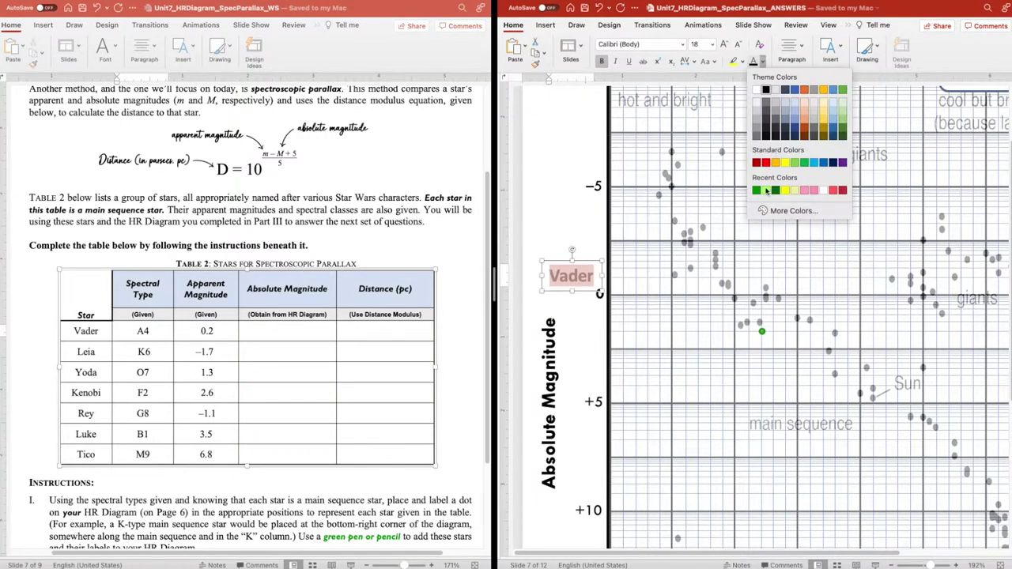
pyautogui.click(757, 191)
# - Move the Vader label beside its dot and put the caret in Vader's Absolute Magnitude cell
pyautogui.moveTo(585, 261); pyautogui.dragTo(764, 329)
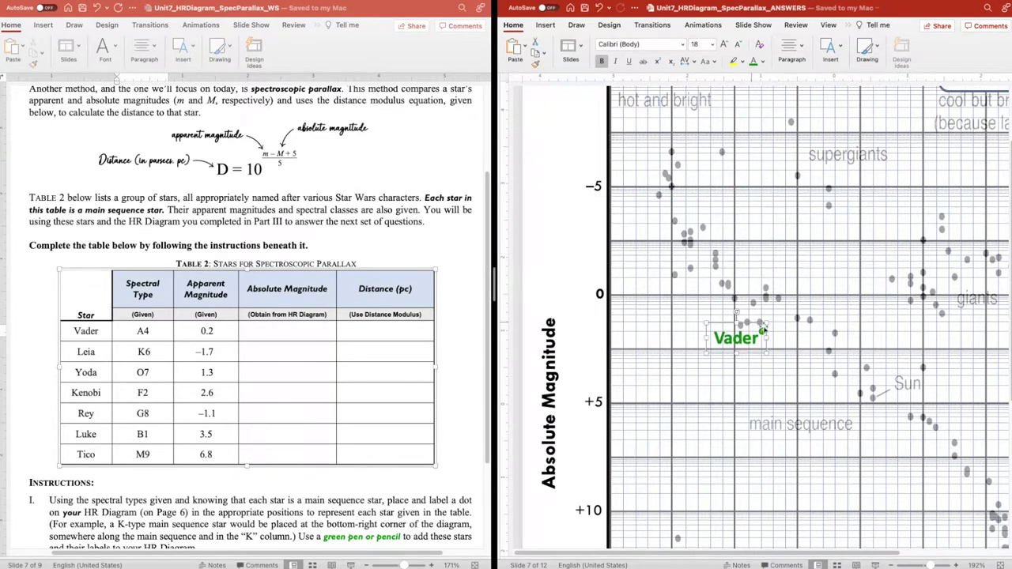
pyautogui.click(543, 234)
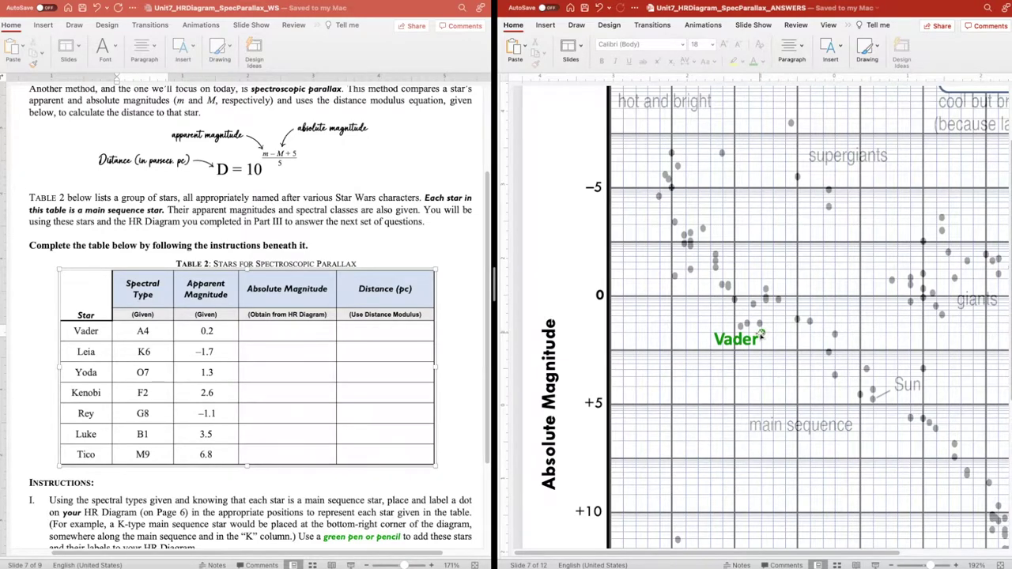
pyautogui.click(288, 332)
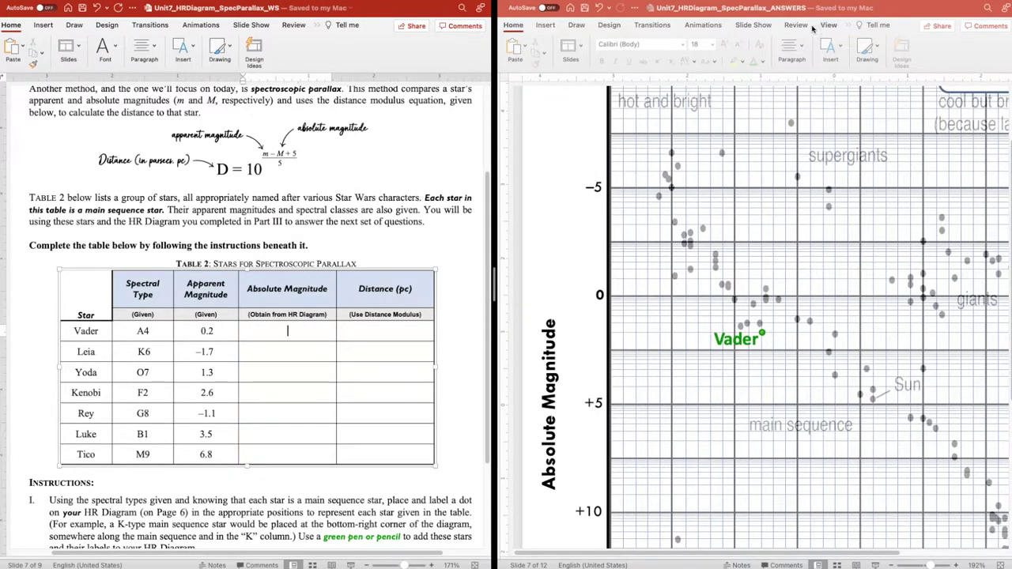
# - Draw a straight line from Vader's dot left to the Absolute Magnitude axis
pyautogui.click(561, 26)
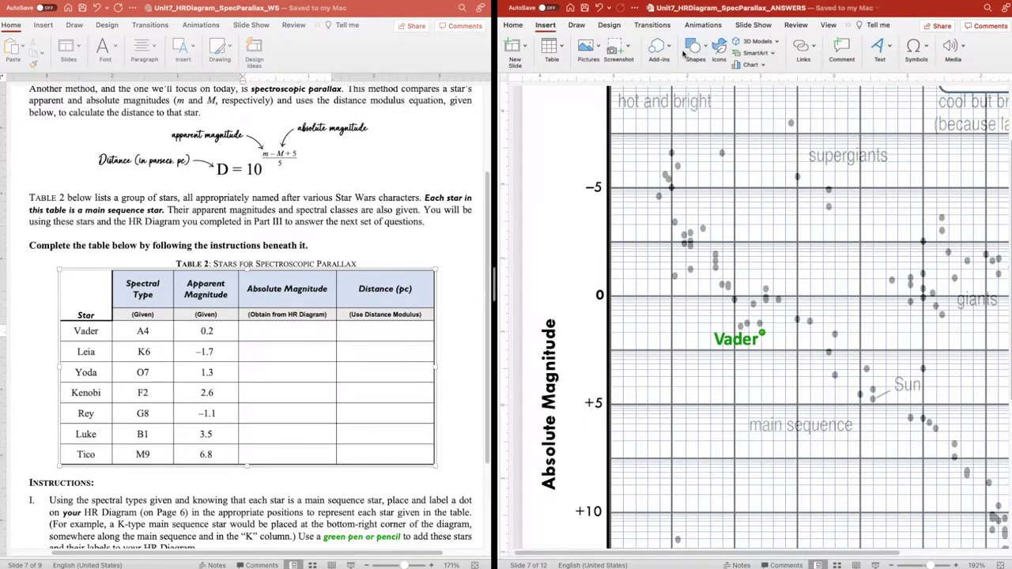
pyautogui.click(701, 50)
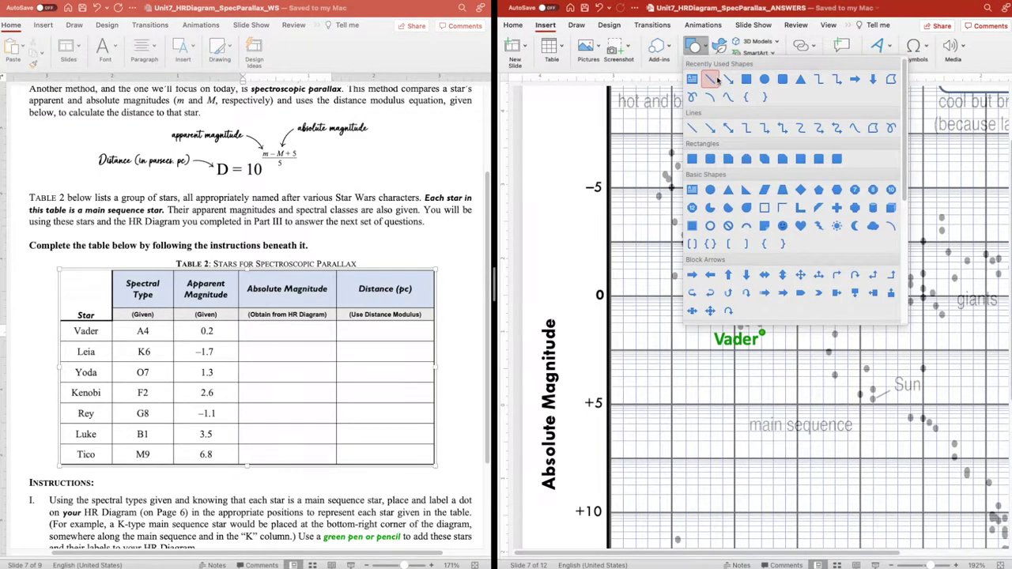
pyautogui.click(709, 76)
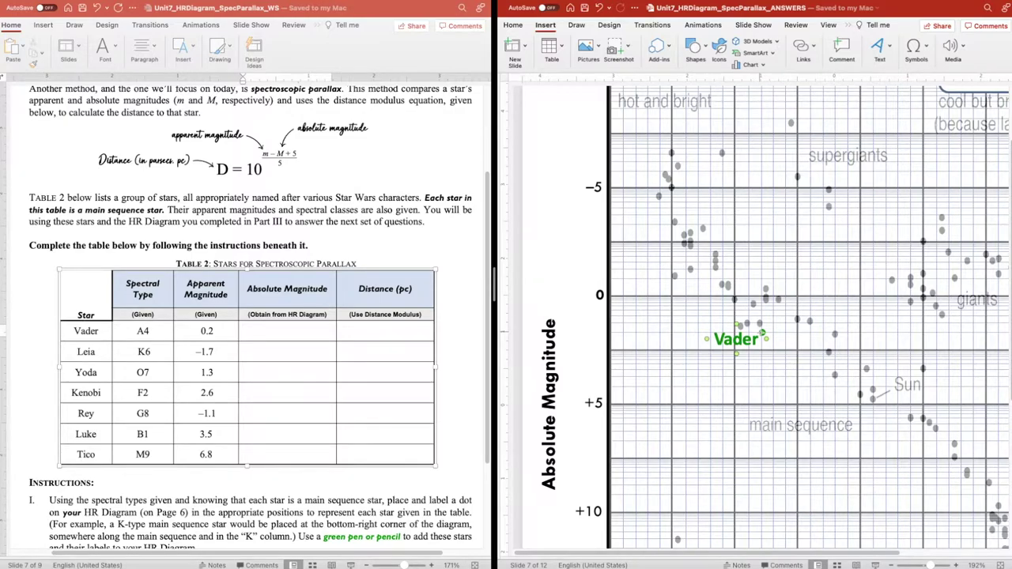
pyautogui.moveTo(763, 333); pyautogui.dragTo(591, 333)
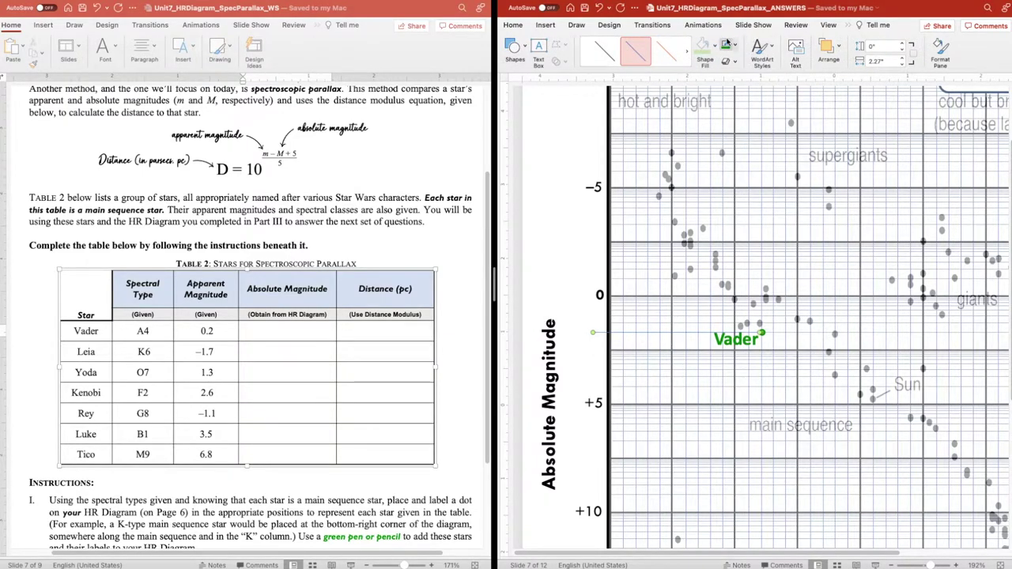
# - Make the guide line green with a 3 pt weight
pyautogui.click(736, 46)
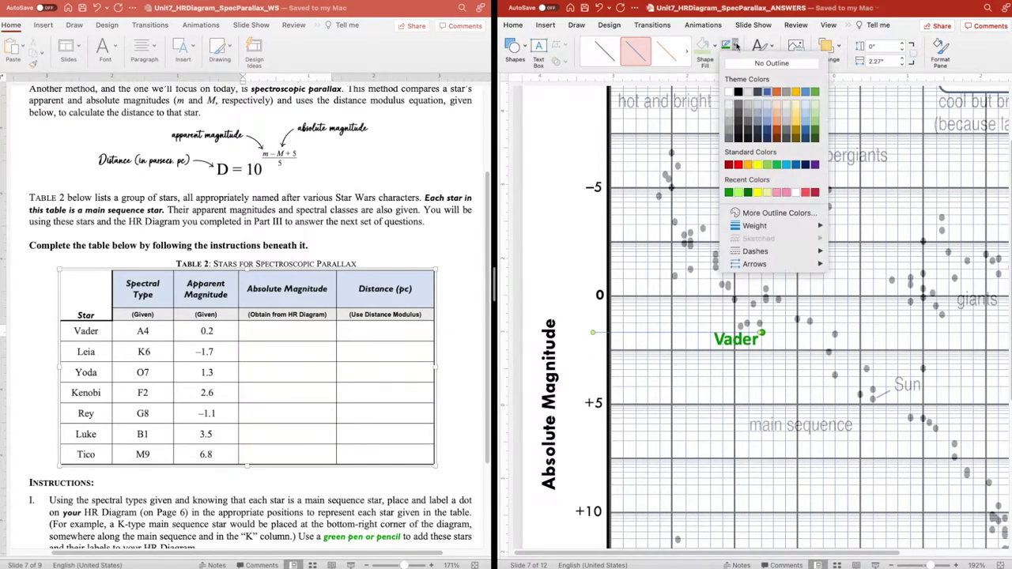
pyautogui.click(728, 193)
pyautogui.click(736, 46)
pyautogui.moveTo(759, 226)
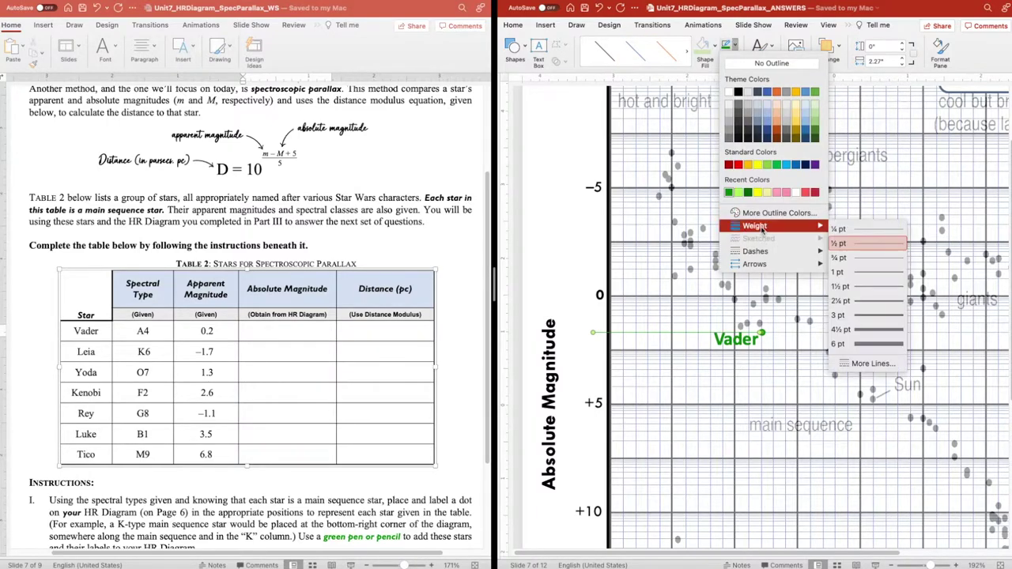
pyautogui.click(857, 315)
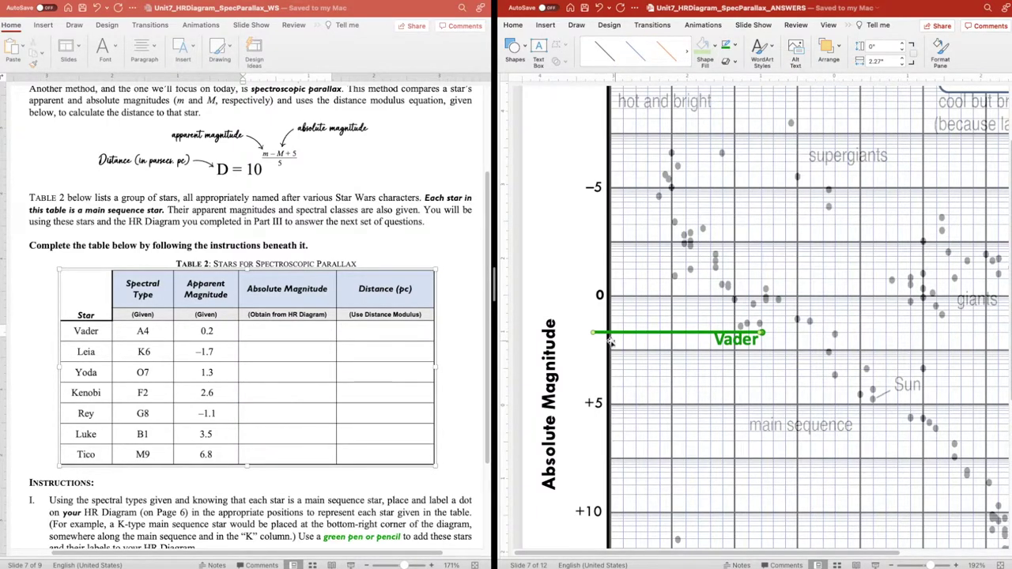
pyautogui.click(586, 316)
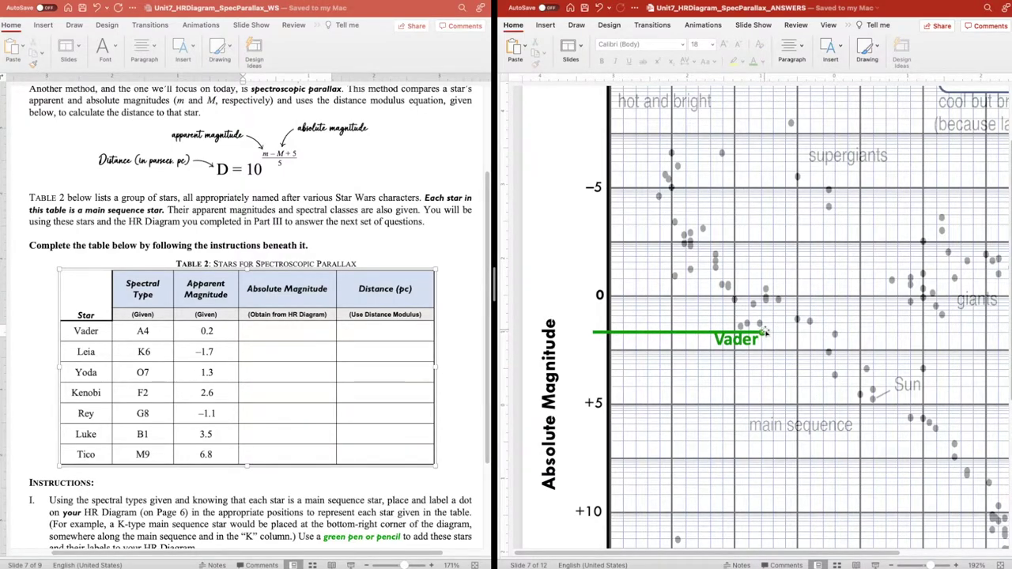
pyautogui.click(764, 332)
# - Change the axis label to '+2', place it at the line's axis end, resize it and colour it green
pyautogui.click(591, 356)
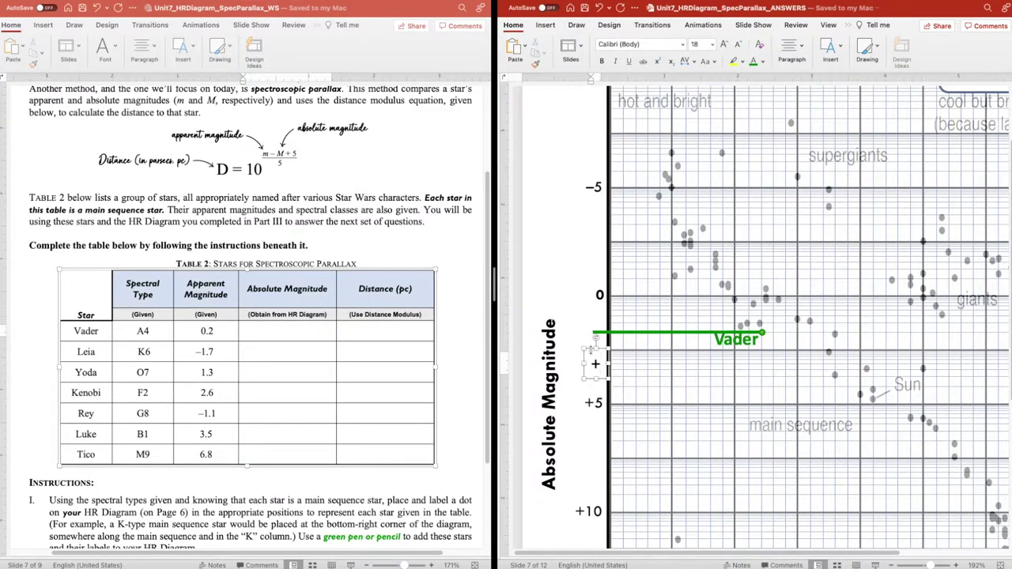
pyautogui.write('2.5')
pyautogui.moveTo(584, 346); pyautogui.dragTo(563, 330)
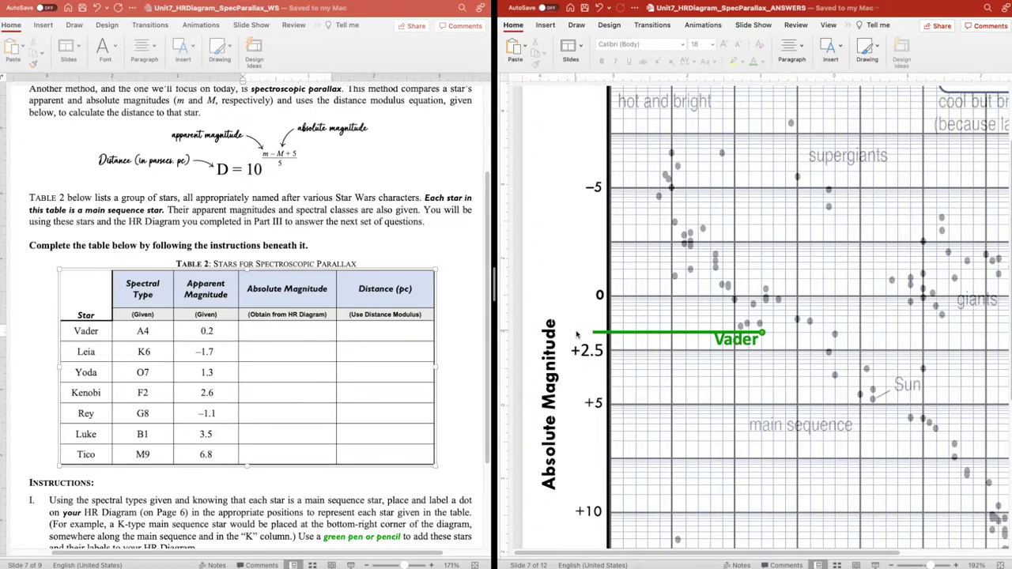
pyautogui.click(582, 349)
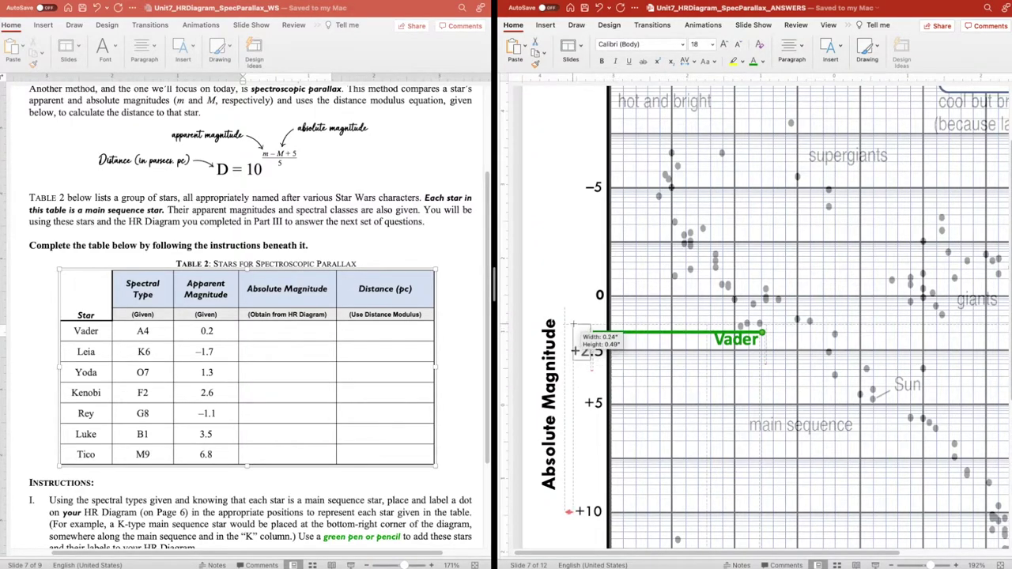
pyautogui.moveTo(593, 329)
pyautogui.mouseDown()
pyautogui.moveTo(573, 314)
pyautogui.moveTo(590, 317)
pyautogui.mouseUp()
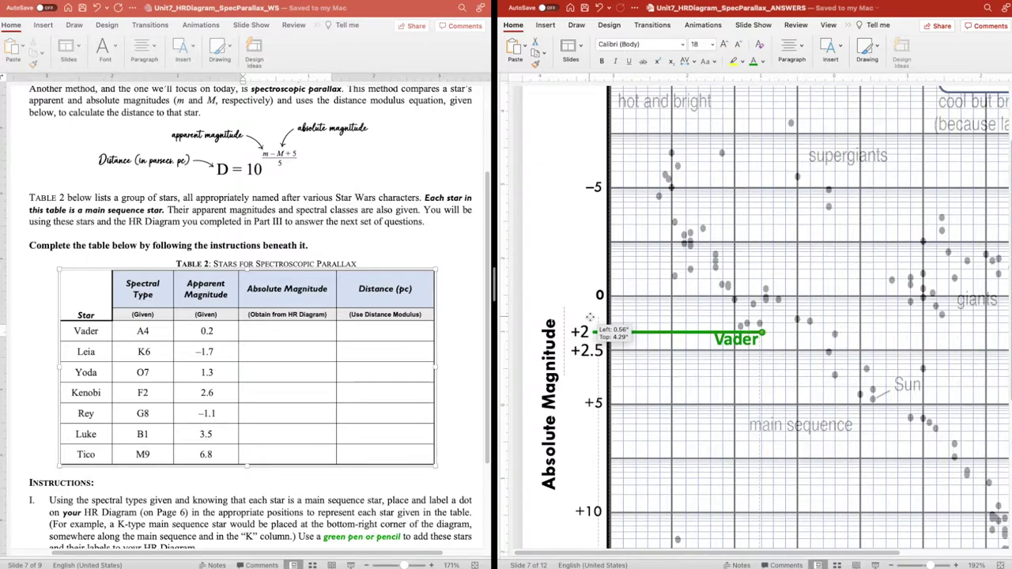
pyautogui.click(753, 61)
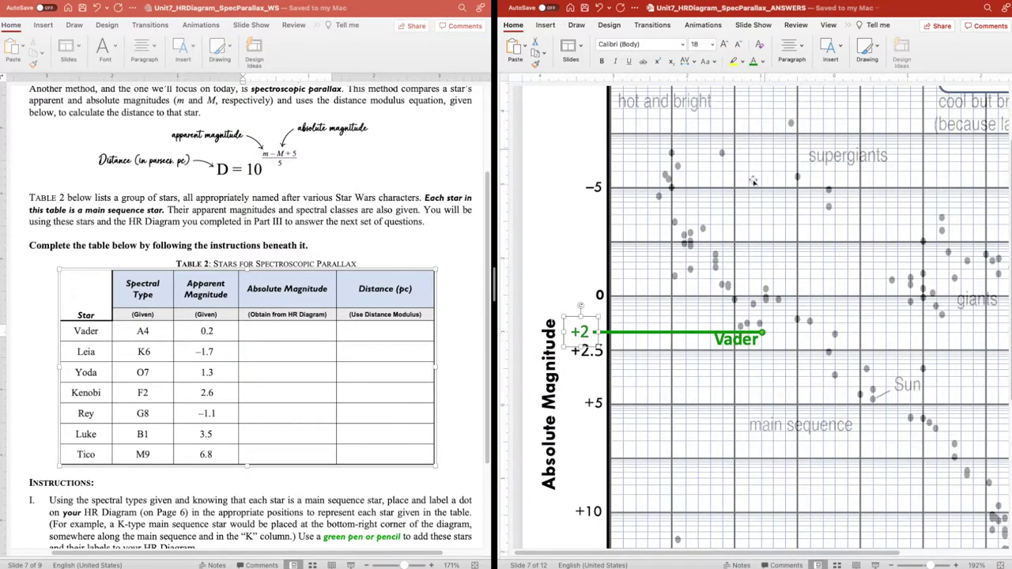
# - Type +2 into Vader's Absolute Magnitude cell in Table 2, select it, and zoom the worksheet in
pyautogui.click(281, 334)
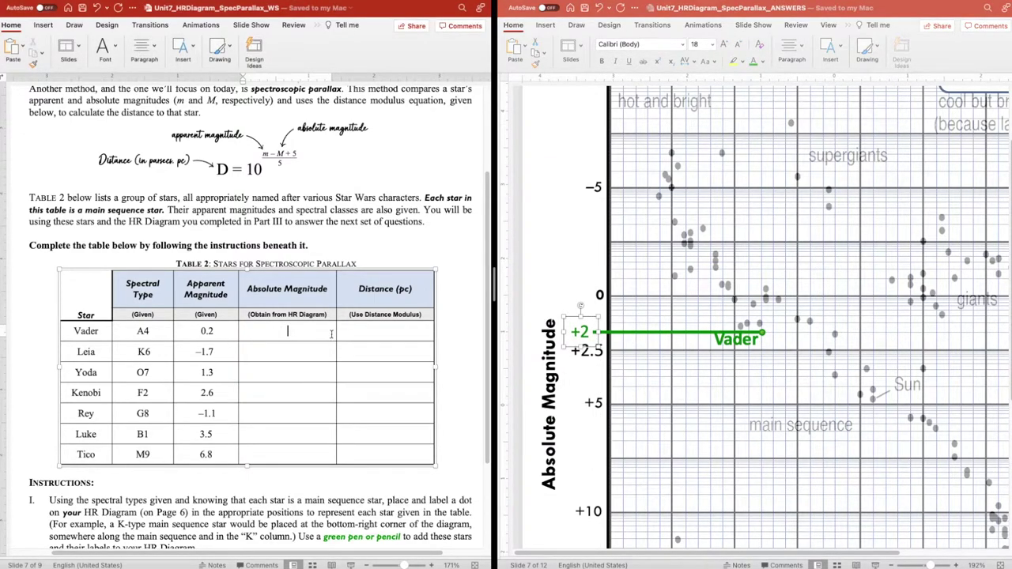
pyautogui.write('+2')
pyautogui.moveTo(295, 331); pyautogui.dragTo(193, 332)
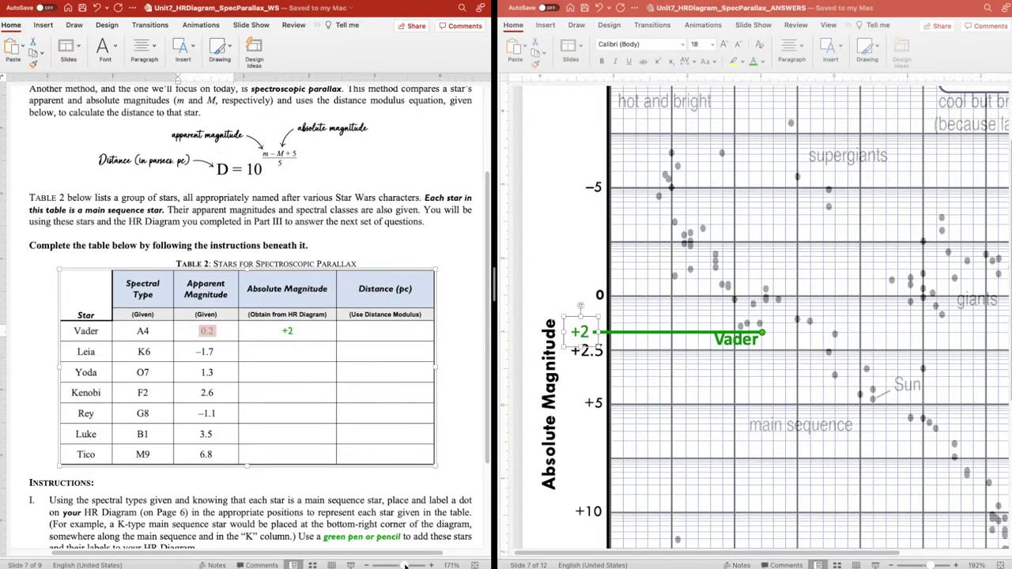
pyautogui.moveTo(404, 566); pyautogui.dragTo(410, 566)
pyautogui.scroll(3, 376, 225)
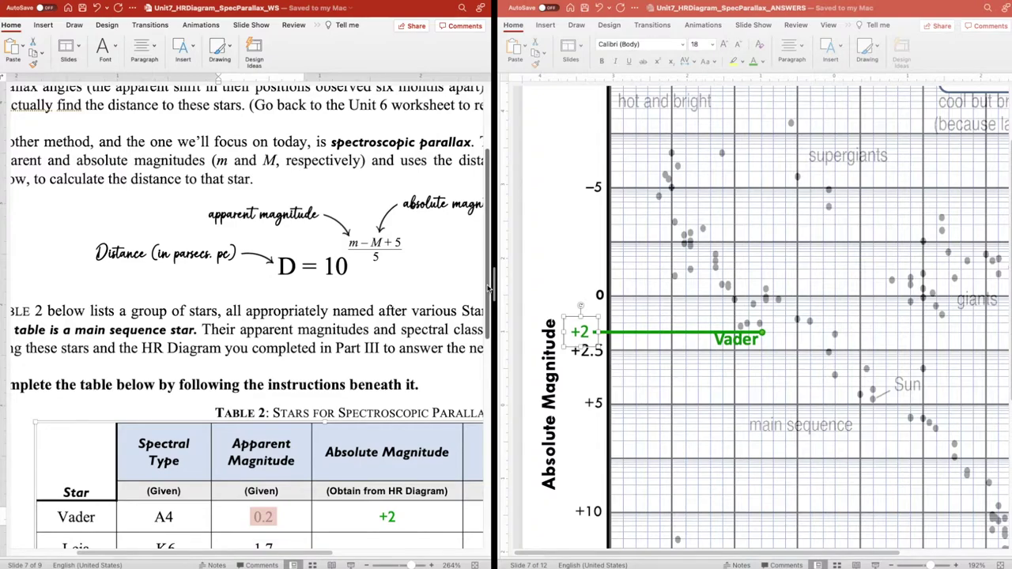
# - Nudge the green Vader label below its guide line, then paste the copied dot beside Vader's dot
pyautogui.scroll(-5, 490, 290)
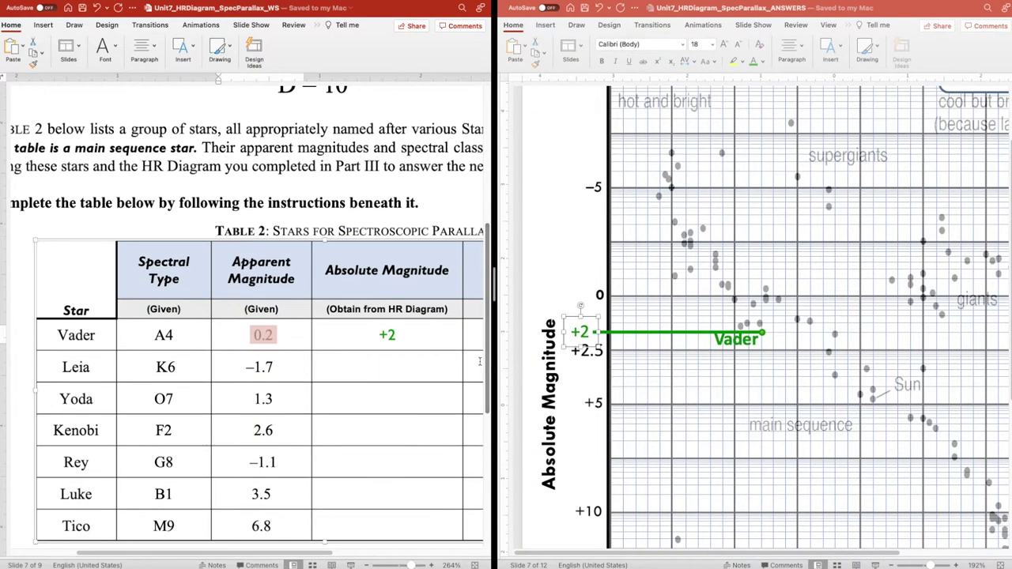
pyautogui.click(340, 369)
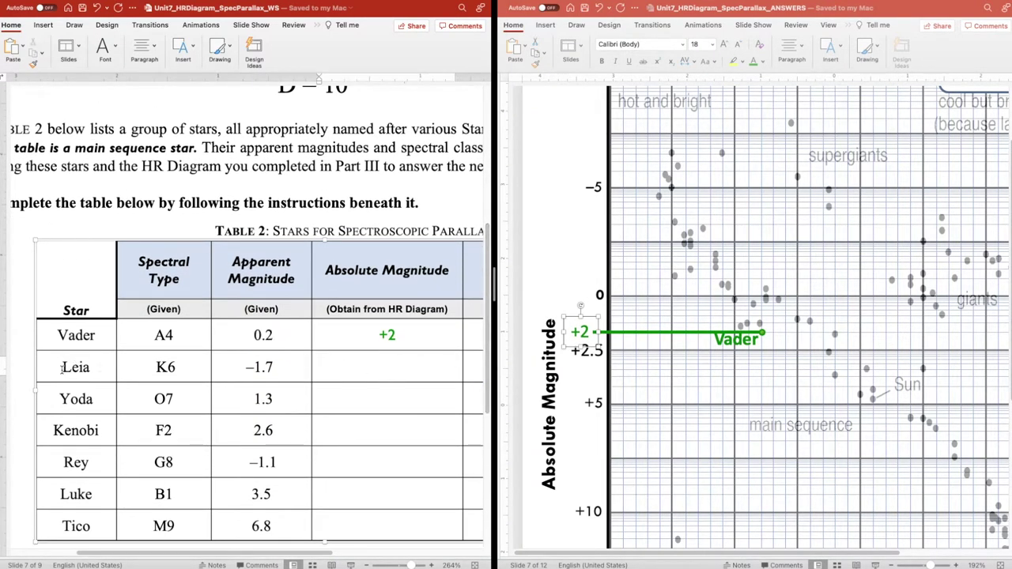
pyautogui.click(772, 338)
pyautogui.click(772, 339)
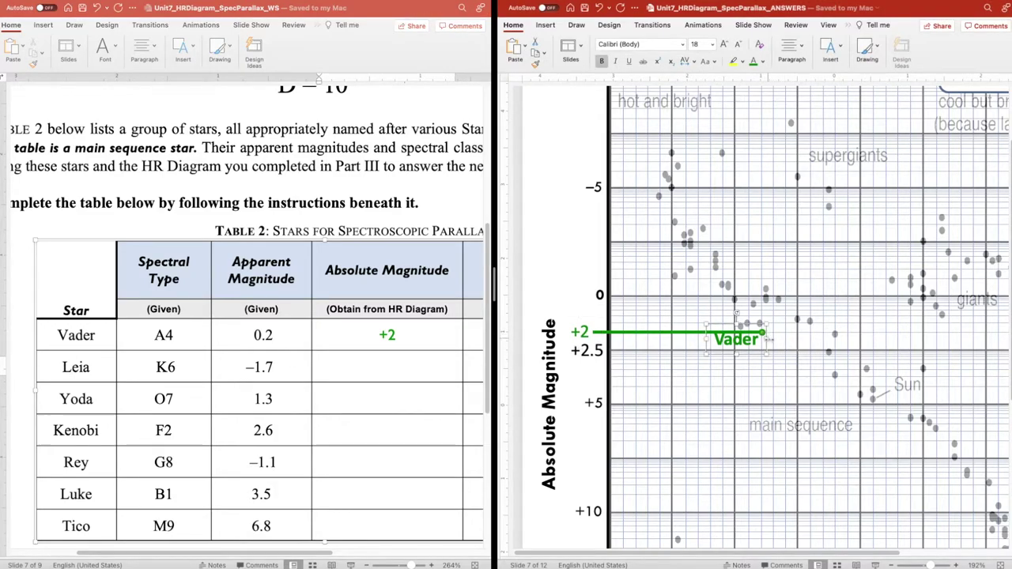
pyautogui.moveTo(757, 329)
pyautogui.mouseDown()
pyautogui.moveTo(751, 335)
pyautogui.moveTo(764, 332)
pyautogui.mouseUp()
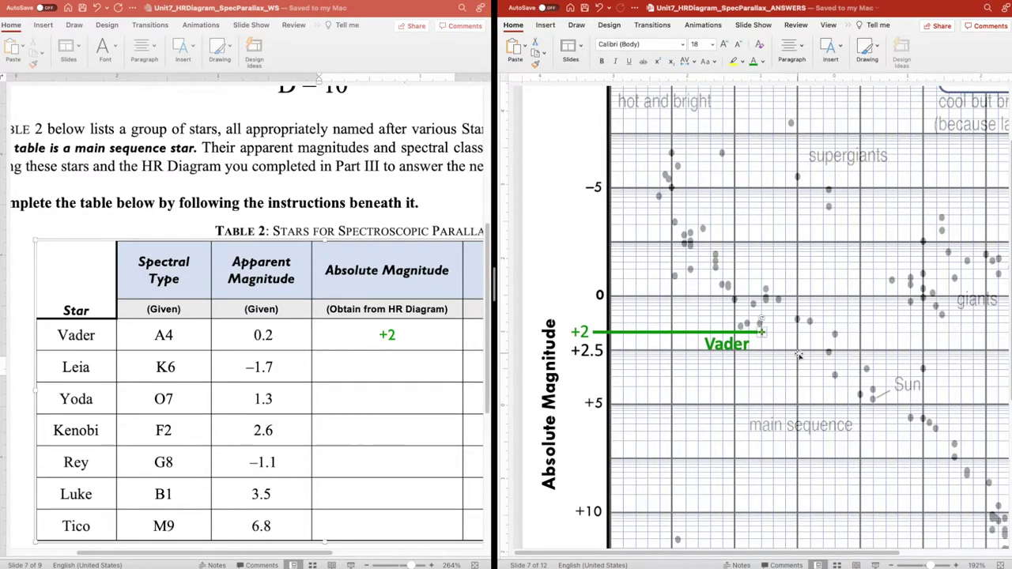
pyautogui.press('super+v')
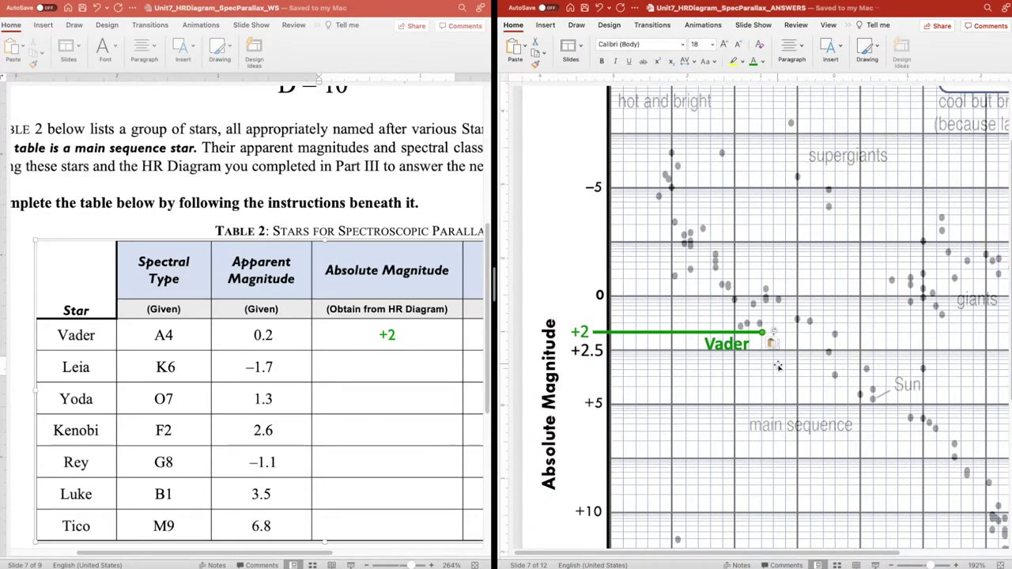
pyautogui.click(774, 345)
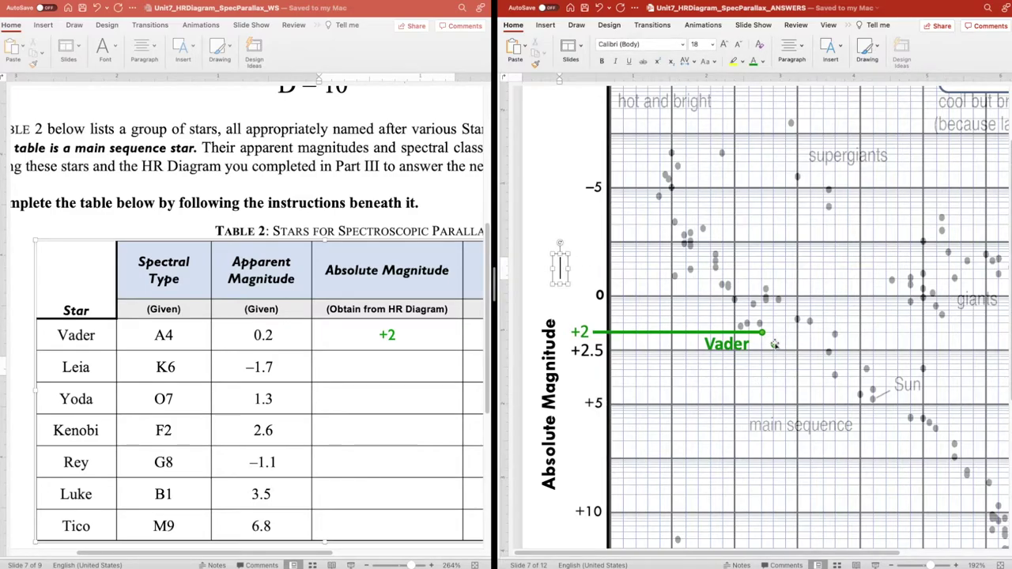
# - Drag the pasted green dot onto the K-column main-sequence star near absolute magnitude +7.5
pyautogui.hscroll(5, 830, 378)
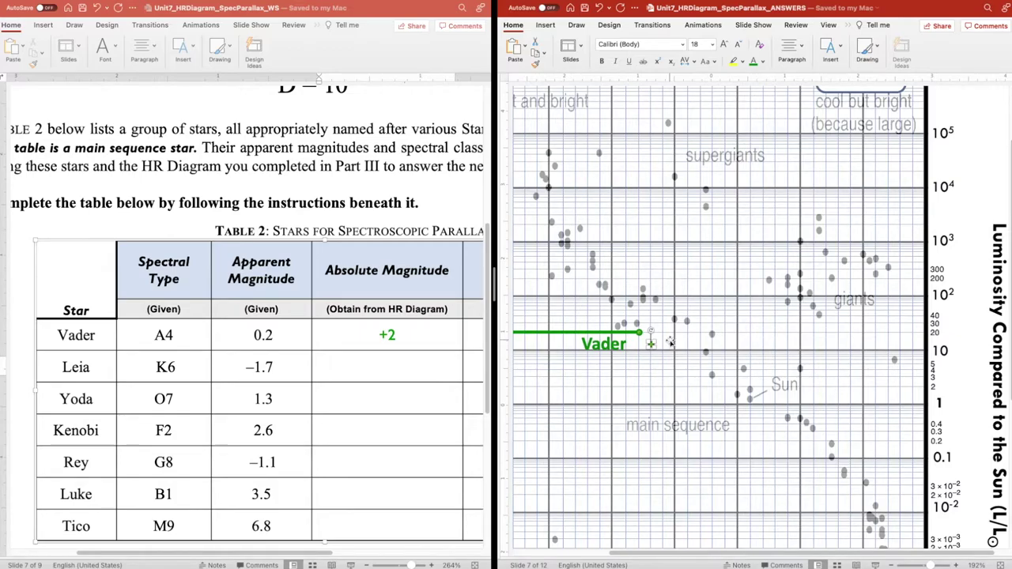
pyautogui.scroll(-5, 670, 341)
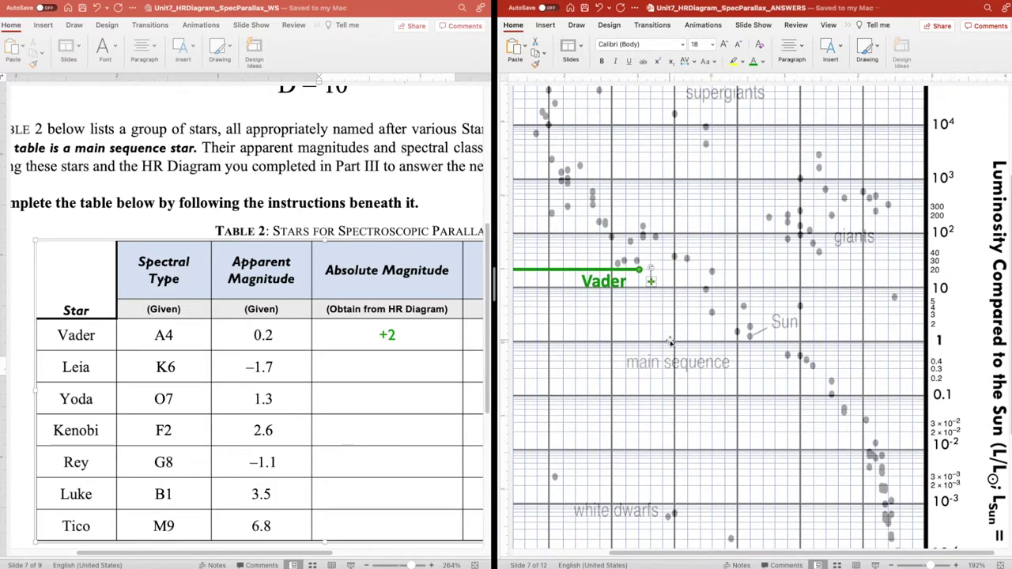
pyautogui.scroll(-8, 669, 342)
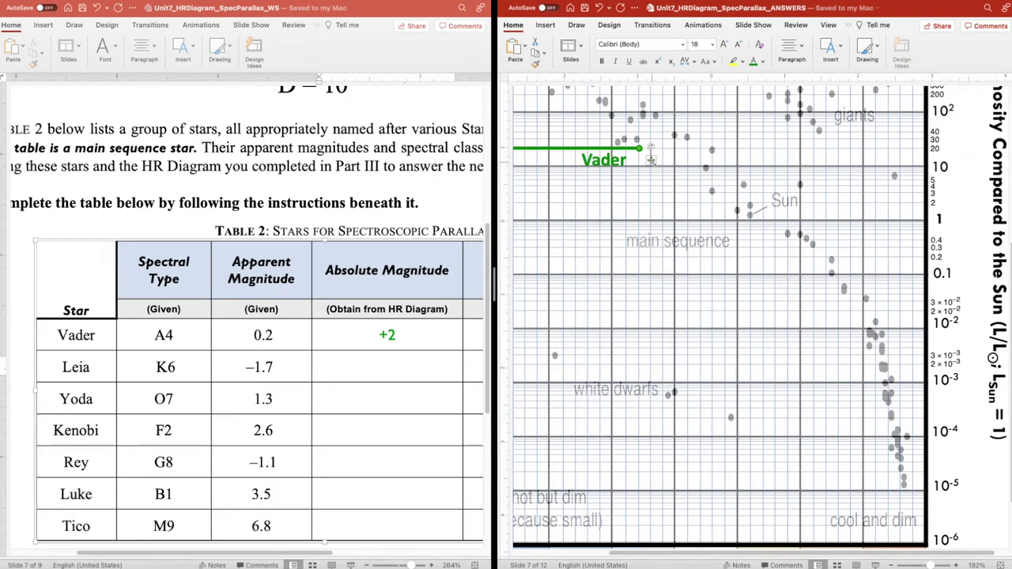
pyautogui.scroll(3, 759, 316)
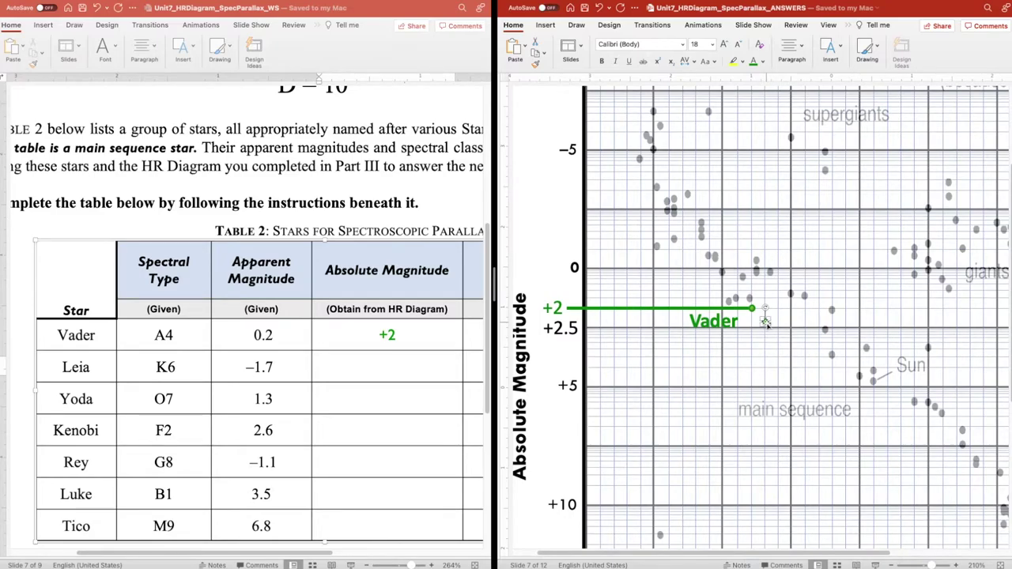
pyautogui.hscroll(5, 766, 321)
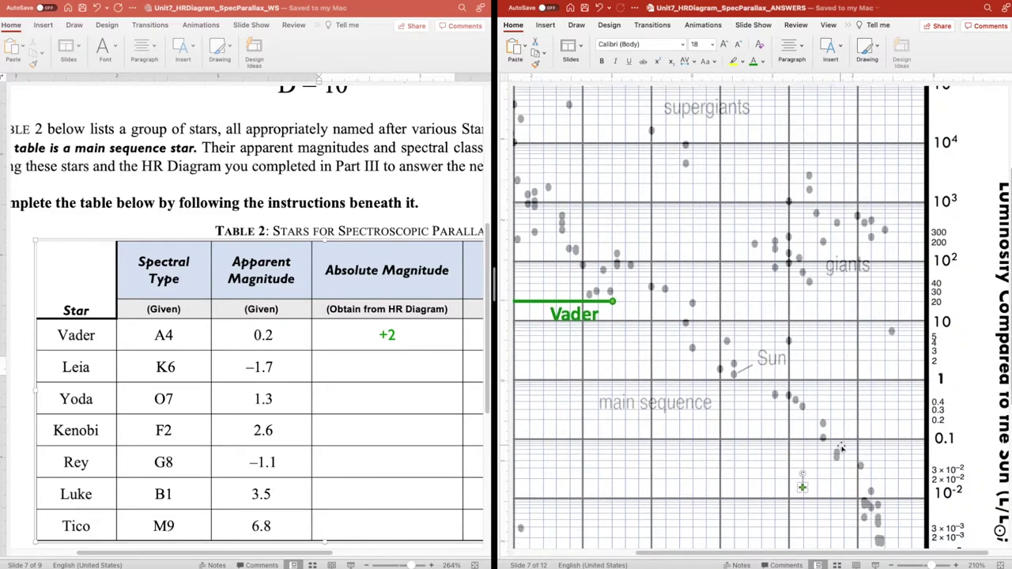
pyautogui.scroll(-5, 790, 380)
pyautogui.scroll(-3, 842, 445)
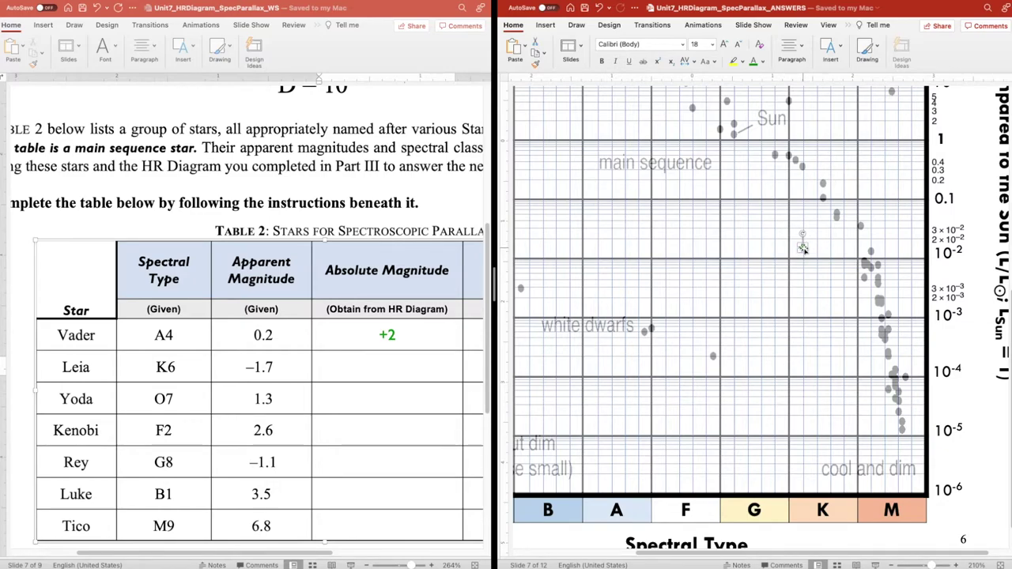
pyautogui.moveTo(802, 247)
pyautogui.mouseDown()
pyautogui.moveTo(830, 253)
pyautogui.moveTo(831, 233)
pyautogui.moveTo(831, 498)
pyautogui.moveTo(789, 495)
pyautogui.moveTo(831, 489)
pyautogui.moveTo(831, 198)
pyautogui.mouseUp()
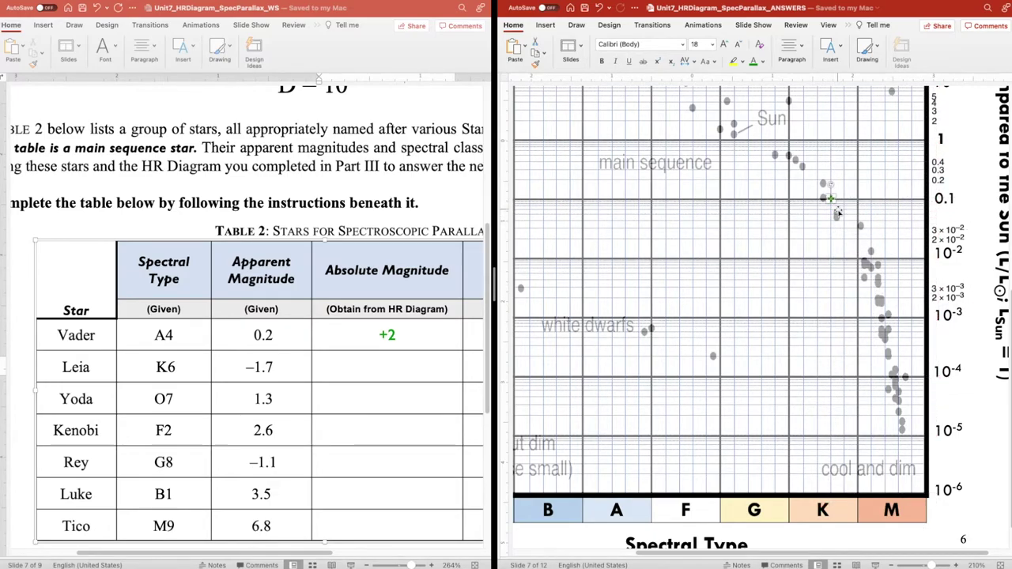
pyautogui.click(983, 210)
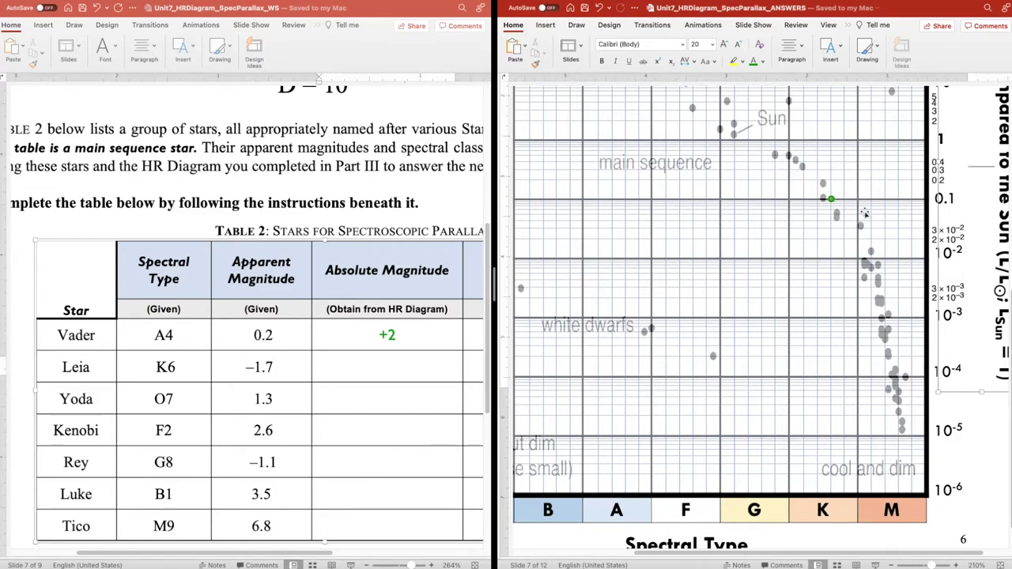
pyautogui.hscroll(-2, 827, 206)
pyautogui.hscroll(-6, 827, 207)
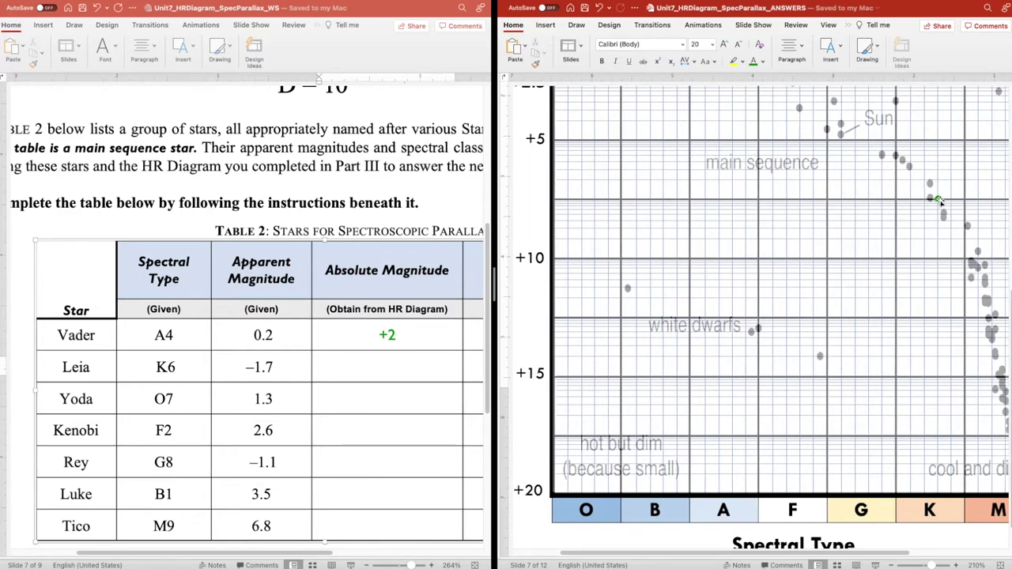
pyautogui.scroll(2, 937, 200)
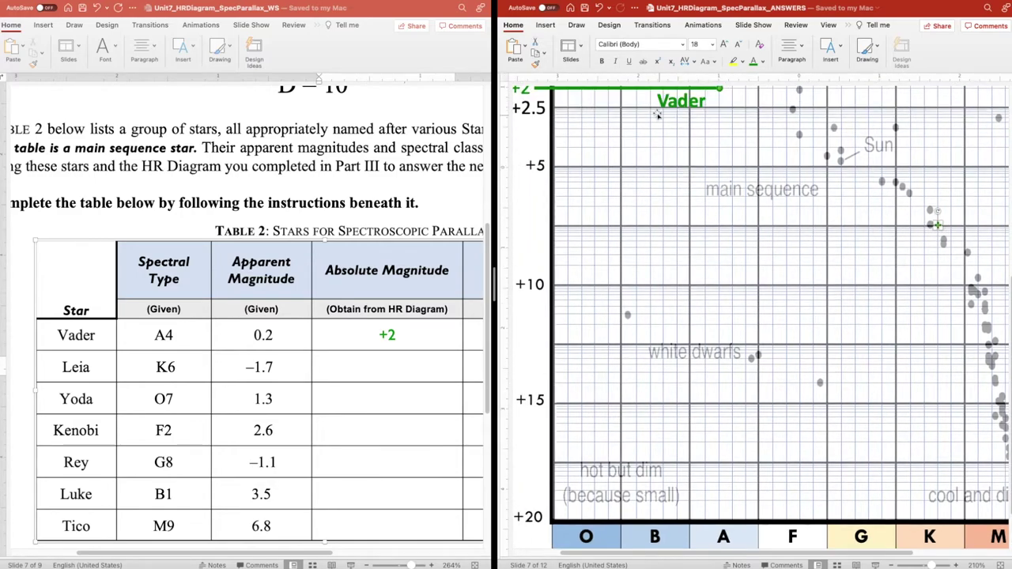
# - Copy Vader's green guide line down to Leia's dot and stretch it left to the magnitude axis
pyautogui.click(620, 89)
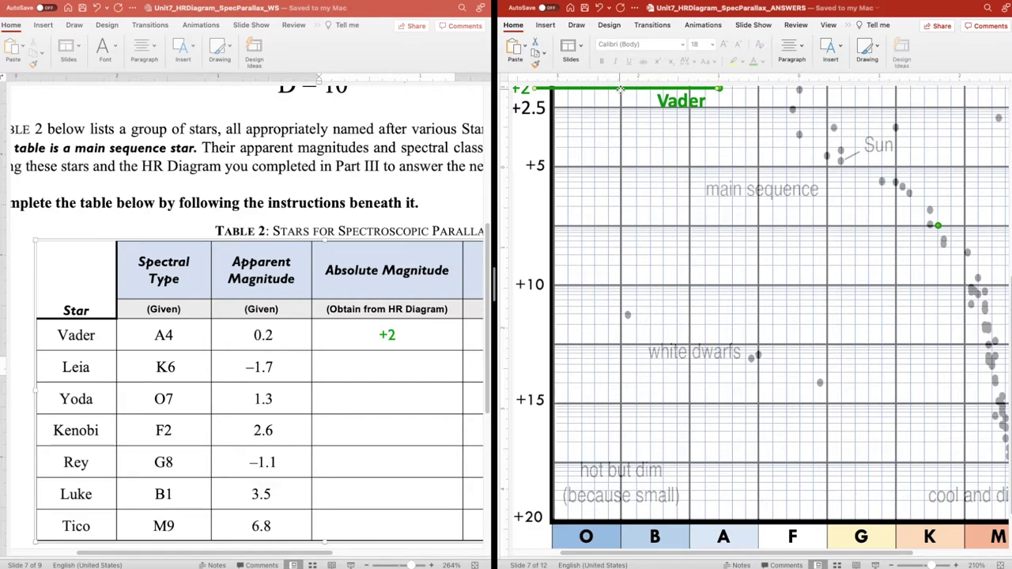
pyautogui.moveTo(620, 90)
pyautogui.mouseDown()
pyautogui.moveTo(735, 97)
pyautogui.moveTo(751, 200)
pyautogui.moveTo(822, 228)
pyautogui.moveTo(857, 227)
pyautogui.mouseUp()
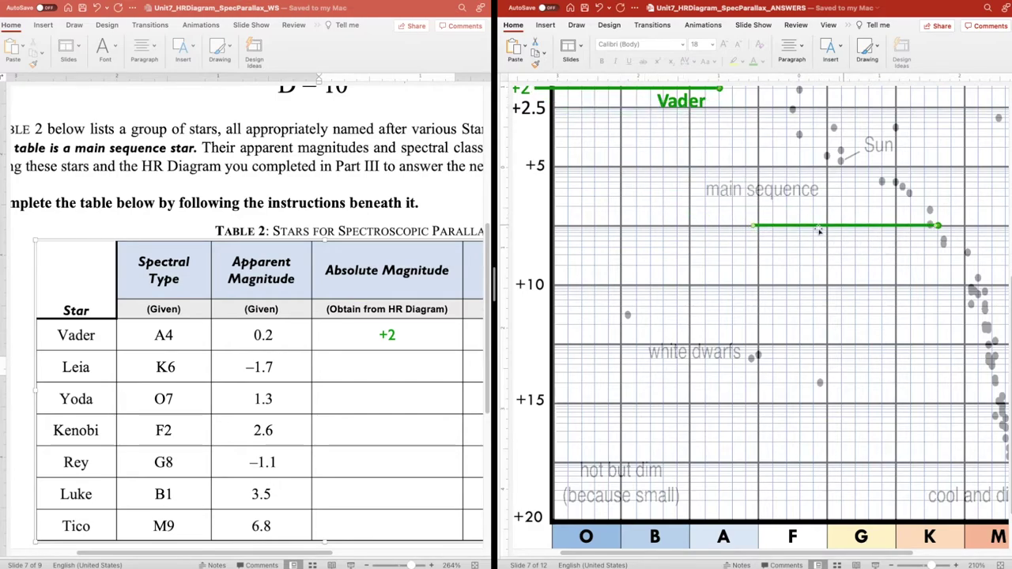
pyautogui.moveTo(753, 226); pyautogui.dragTo(532, 227)
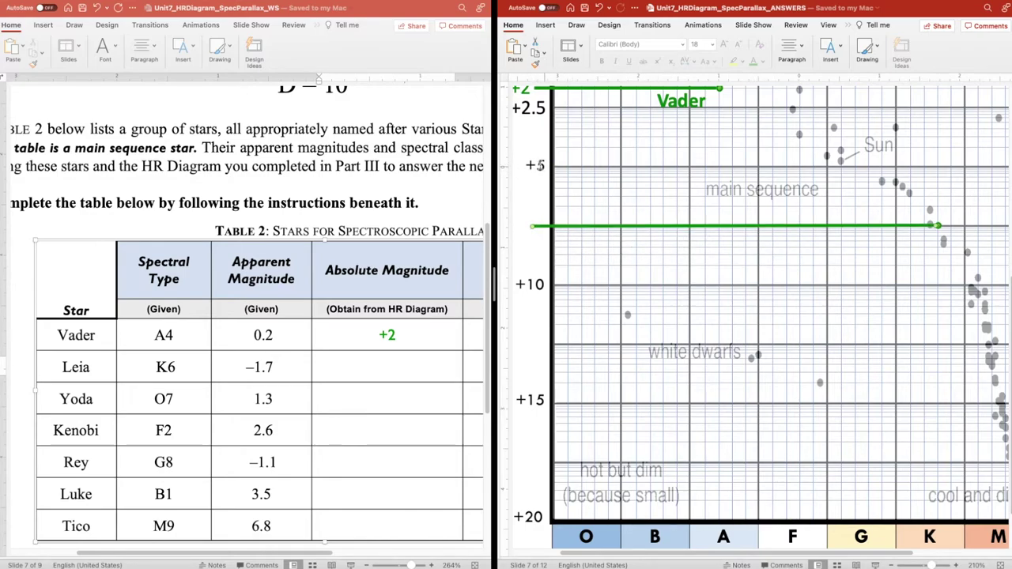
# - Add a '+7.5' label beside the new line's end at the axis
pyautogui.hscroll(-2, 546, 277)
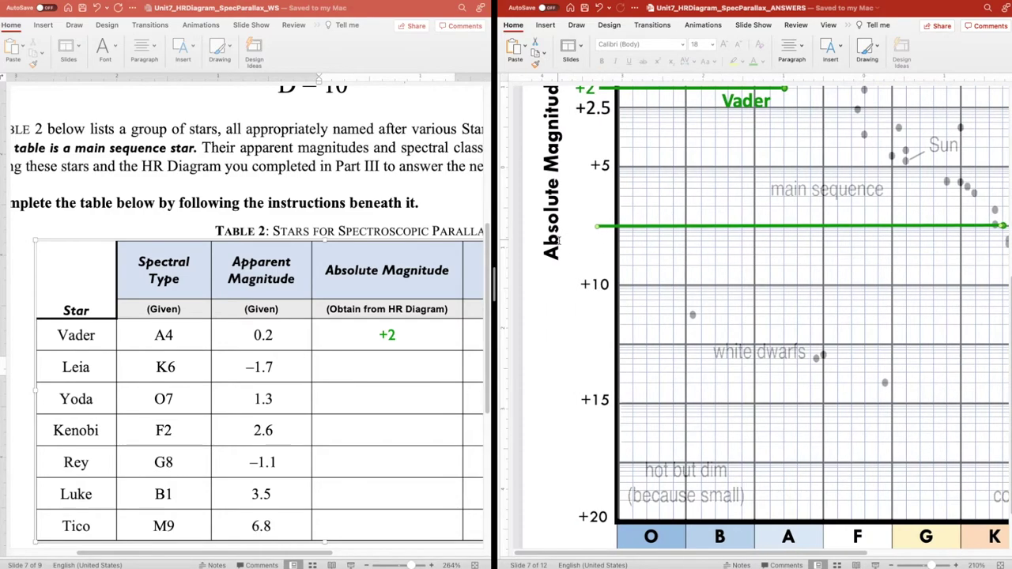
pyautogui.click(580, 227)
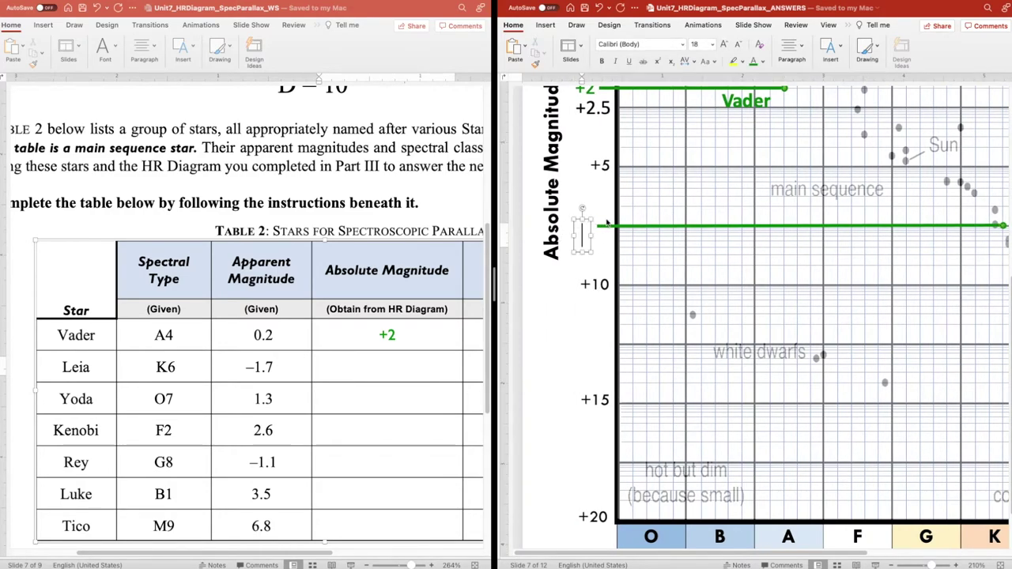
pyautogui.write('+7.5')
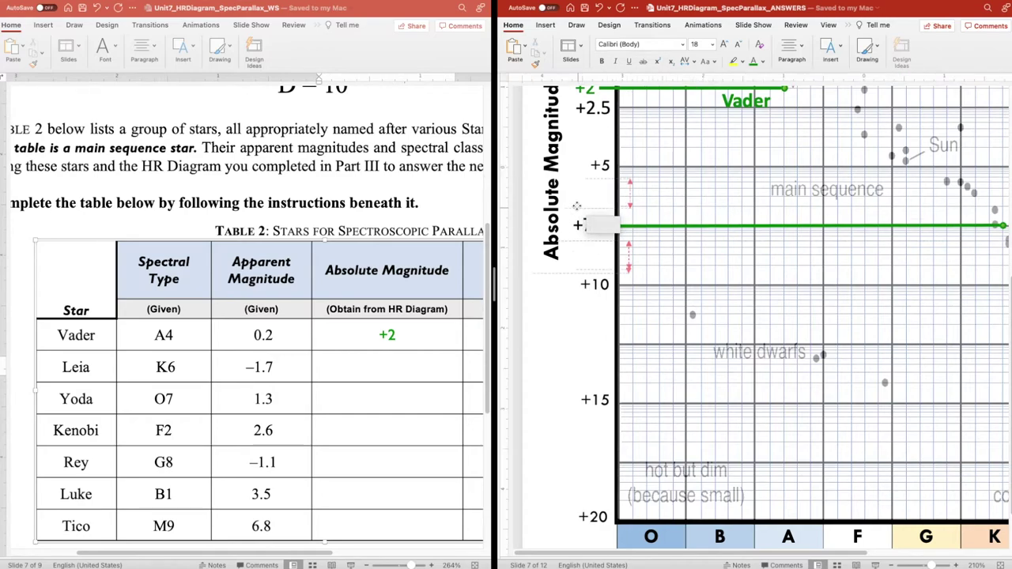
pyautogui.moveTo(587, 224); pyautogui.dragTo(574, 204)
# - Color the +7.5 label green and add a green 'Leia' label beside the K-column dot
pyautogui.click(754, 63)
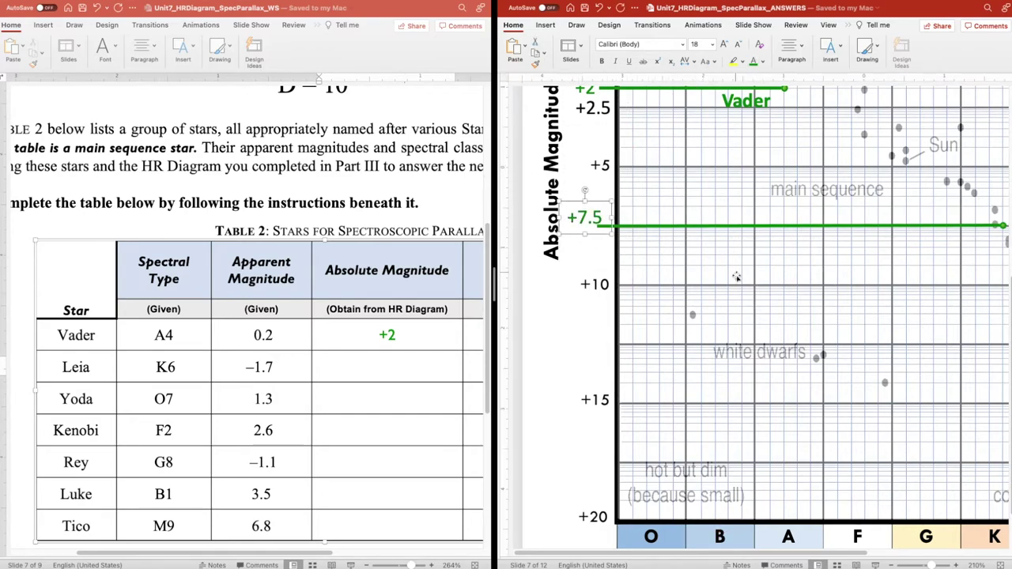
pyautogui.click(770, 116)
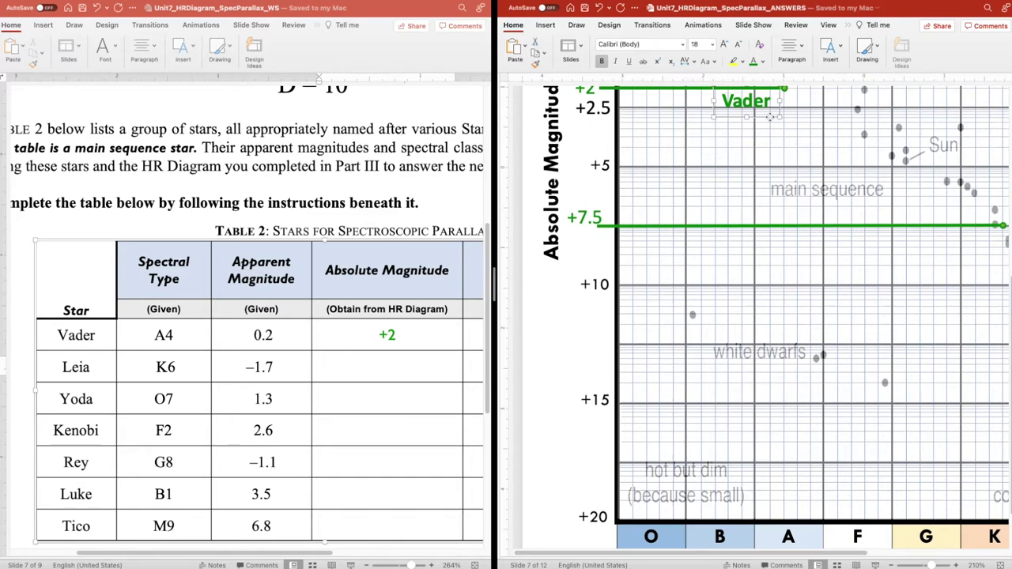
pyautogui.moveTo(770, 116); pyautogui.dragTo(937, 254)
pyautogui.write('Leia')
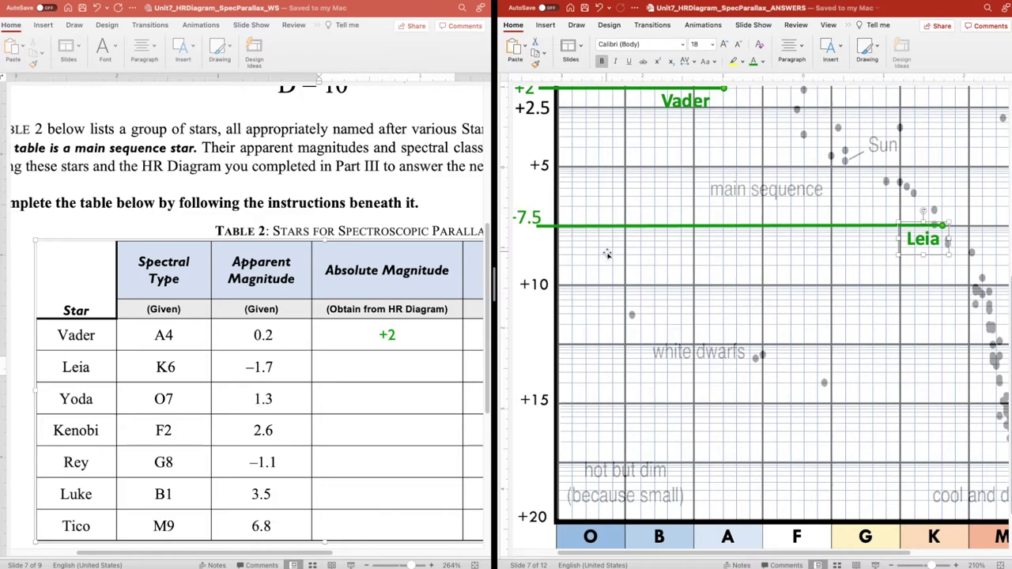
pyautogui.scroll(1, 798, 259)
pyautogui.scroll(2, 798, 259)
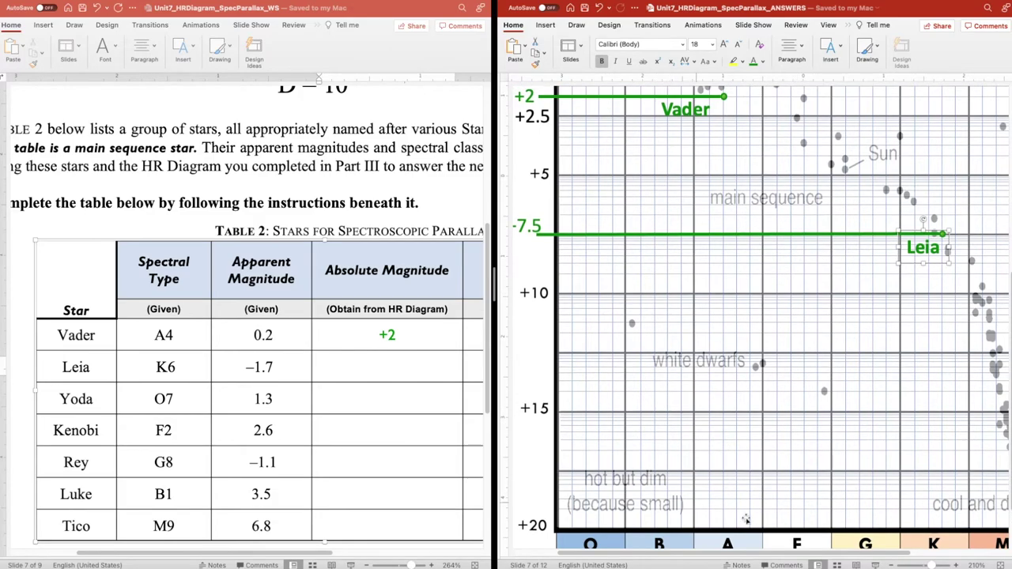
pyautogui.click(891, 564)
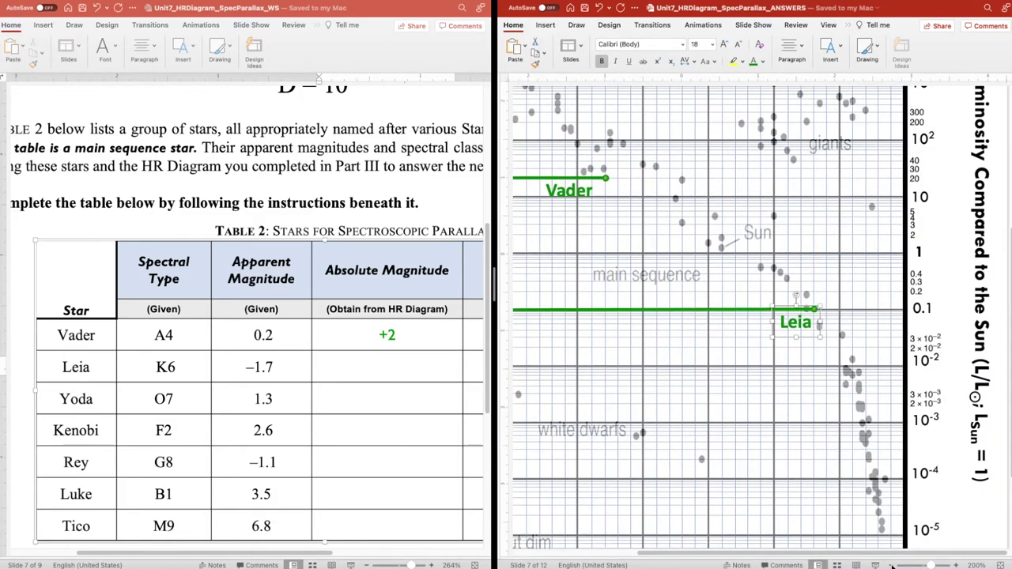
# - Zoom the diagram out and enter +7.5 in Leia's Absolute Magnitude cell in Table 2
pyautogui.click(892, 565)
pyautogui.moveTo(934, 566); pyautogui.dragTo(927, 566)
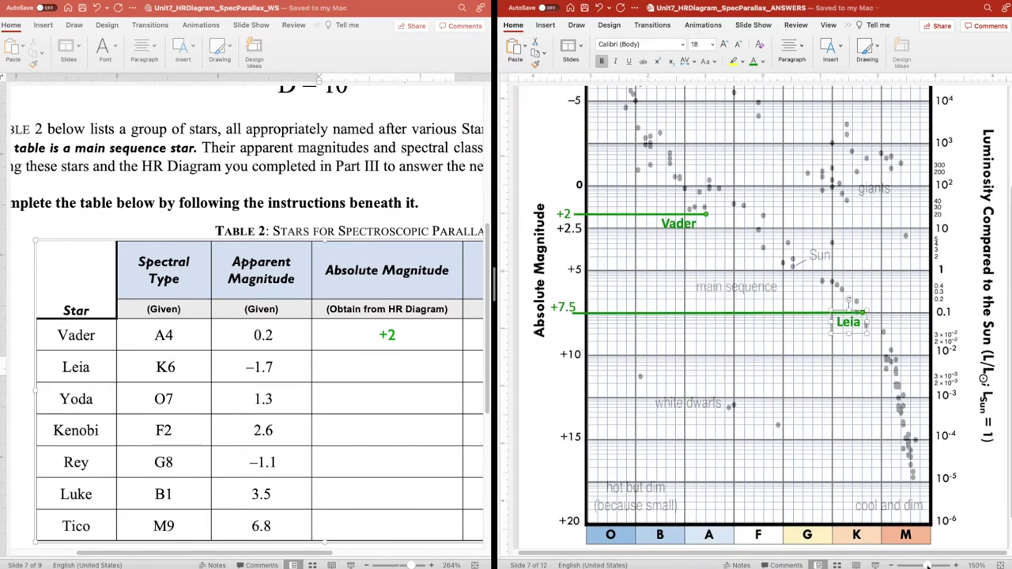
pyautogui.click(388, 365)
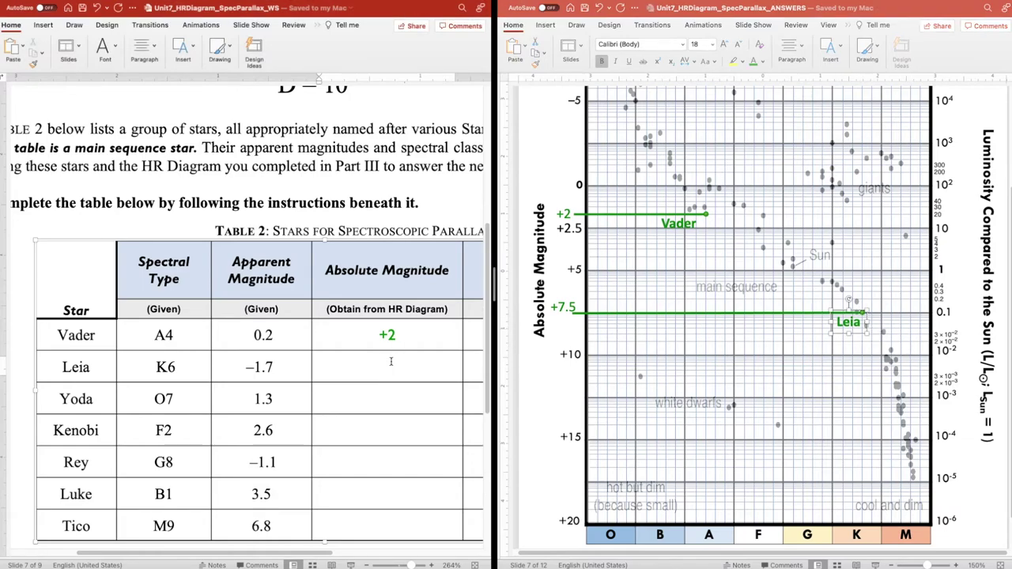
pyautogui.write('+7.5')
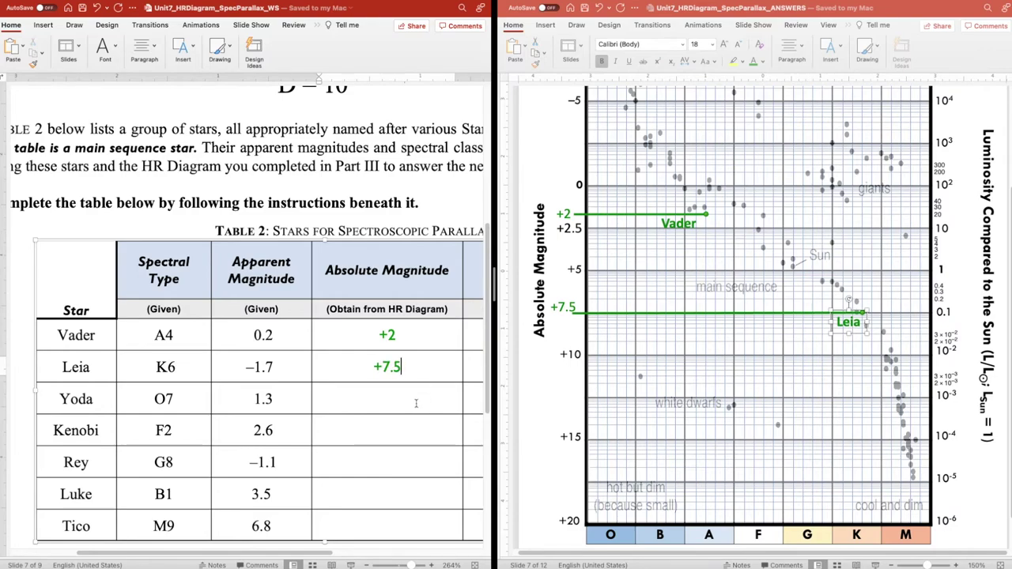
pyautogui.click(70, 405)
pyautogui.doubleClick(83, 431)
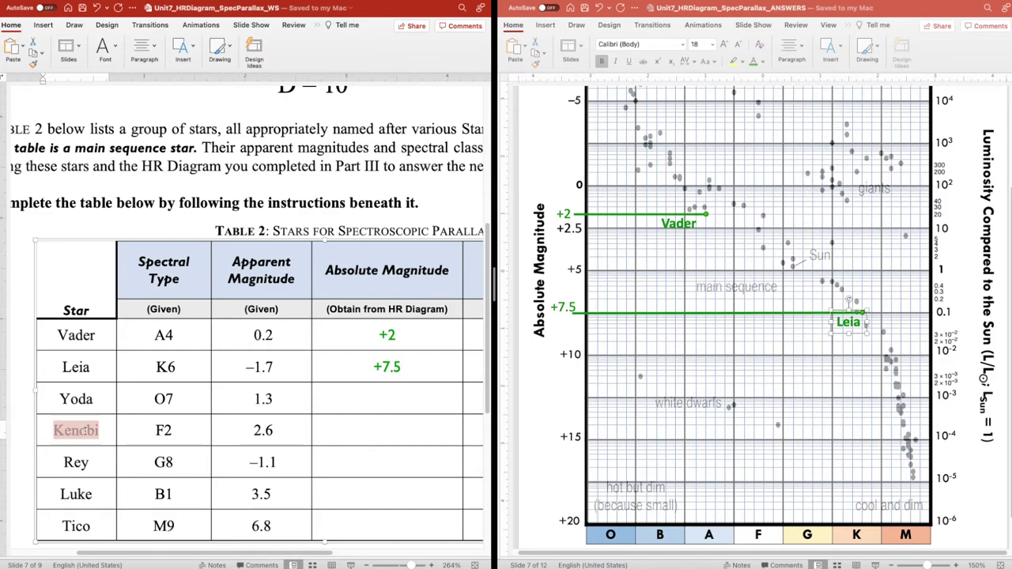
# - Clear the stray Kenobi highlight, check the Yoda and Vader cells, and fit the worksheet page to the window
pyautogui.click(82, 466)
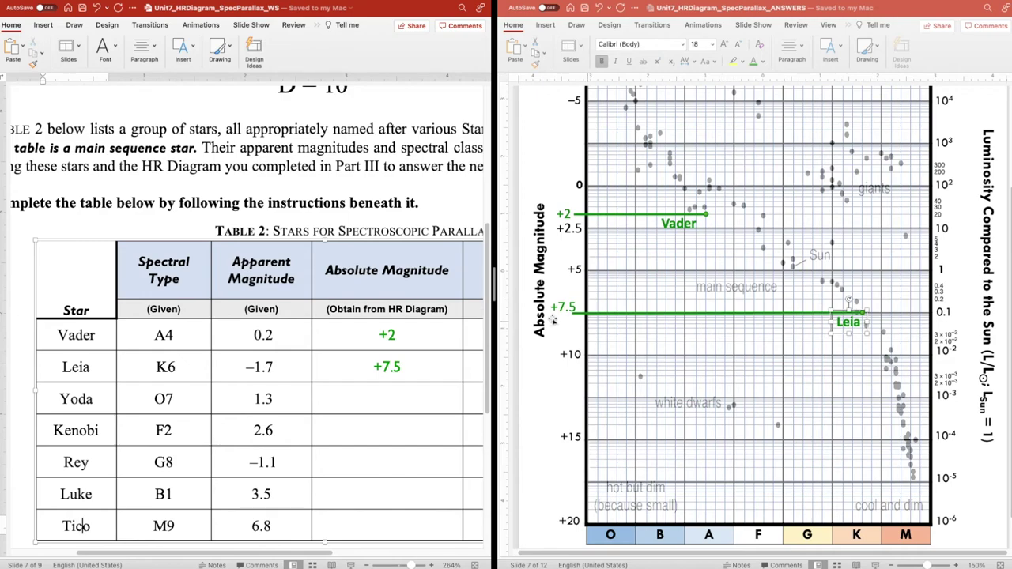
pyautogui.click(390, 397)
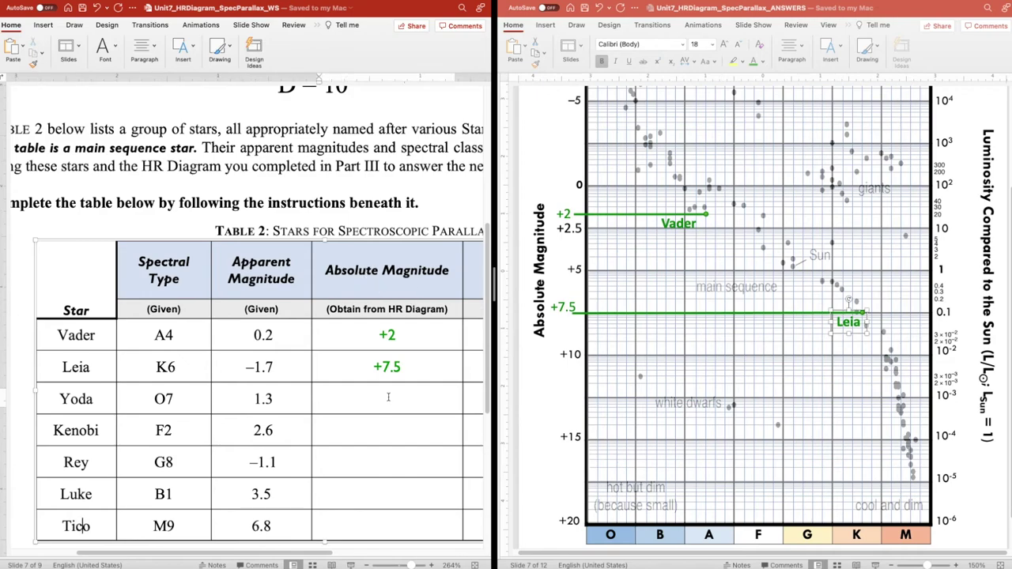
pyautogui.hscroll(3, 392, 391)
pyautogui.click(439, 338)
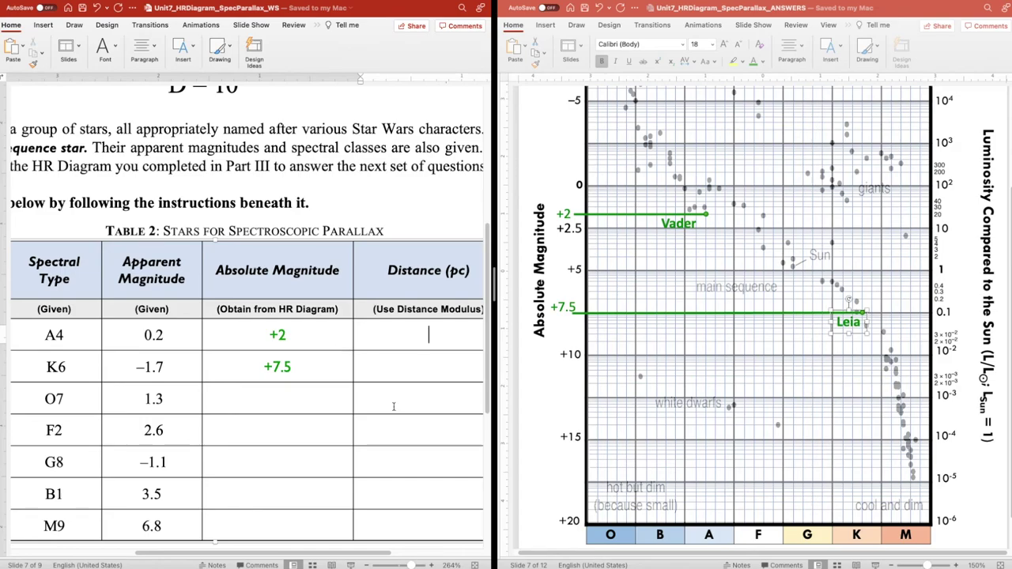
pyautogui.scroll(-5, 417, 564)
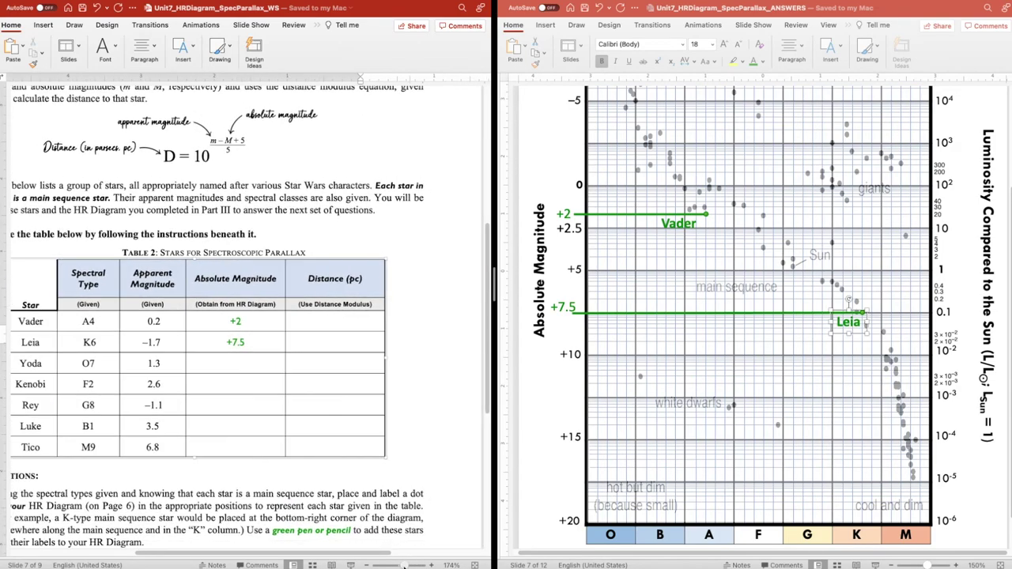
pyautogui.click(473, 564)
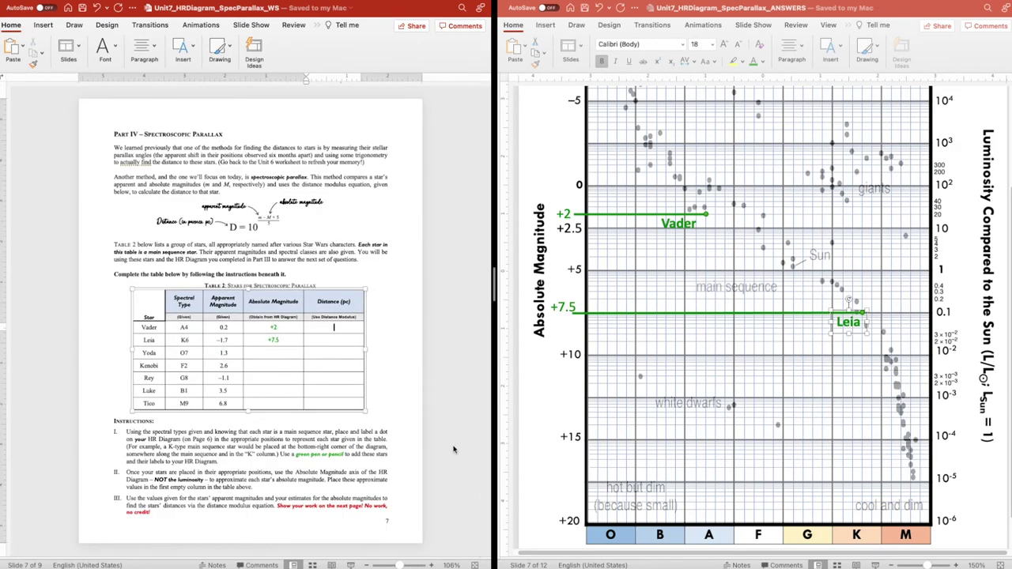